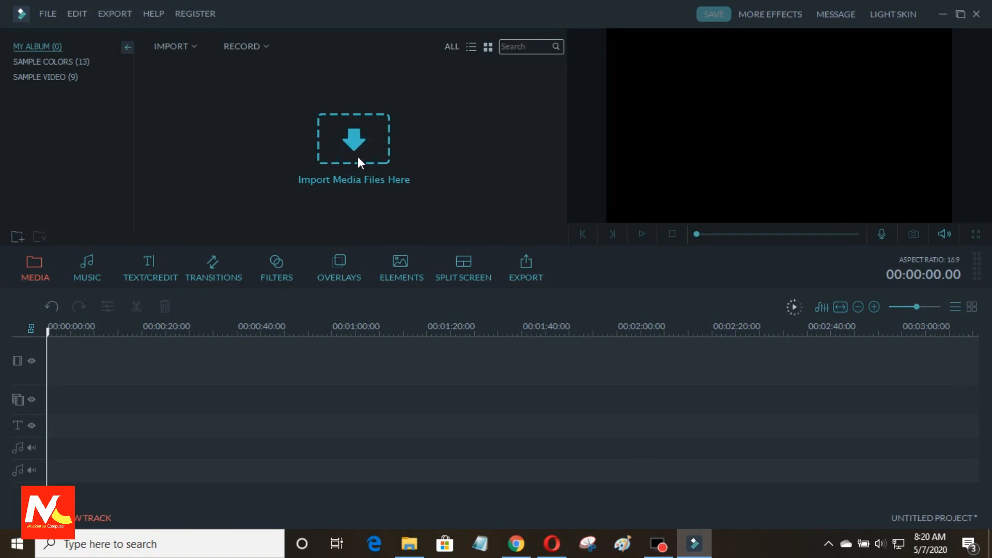
- Import the dark wooden scene background image, the priyanka chopra green screen video, the road background clip and the youtube subscribe animation into the media library
click(358, 158)
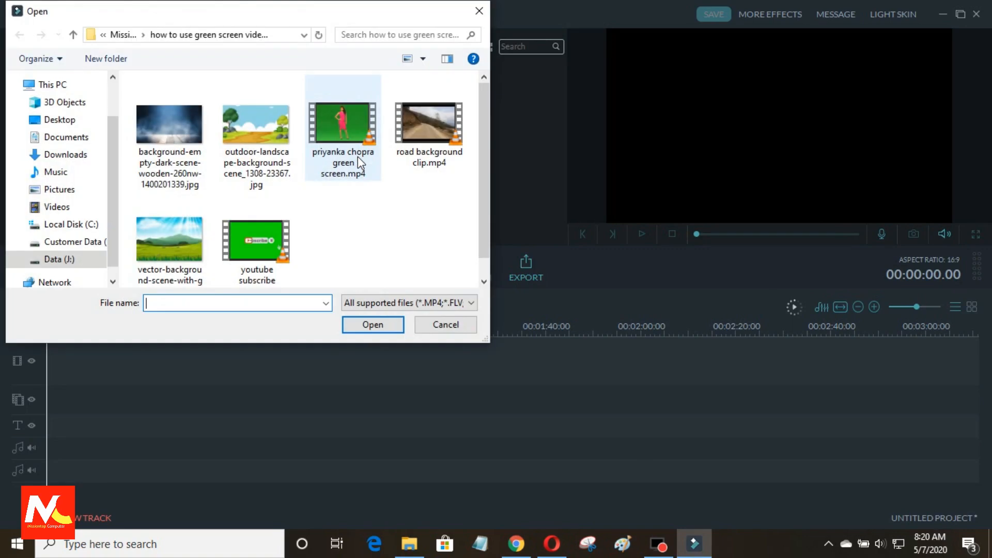
click(181, 138)
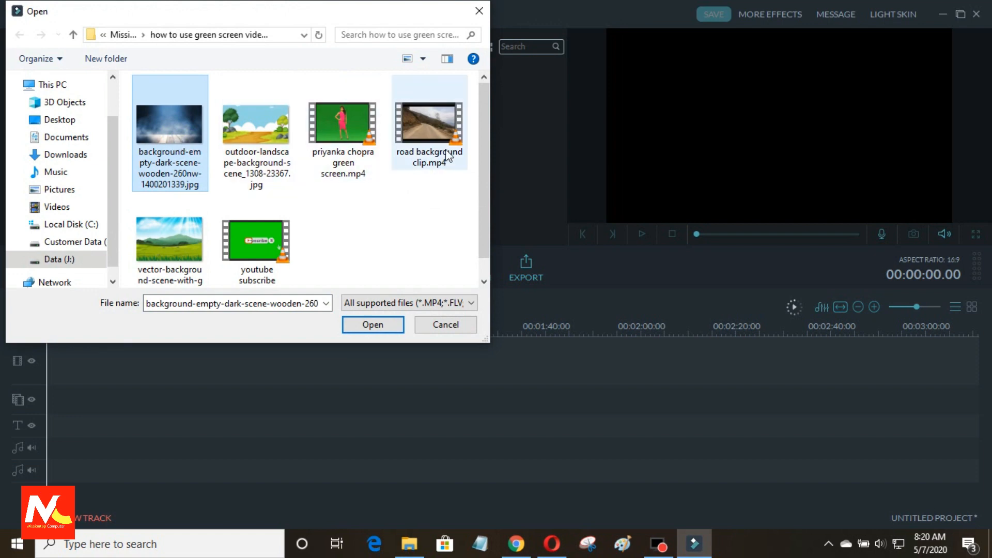
ctrl+click(446, 131)
ctrl+click(352, 134)
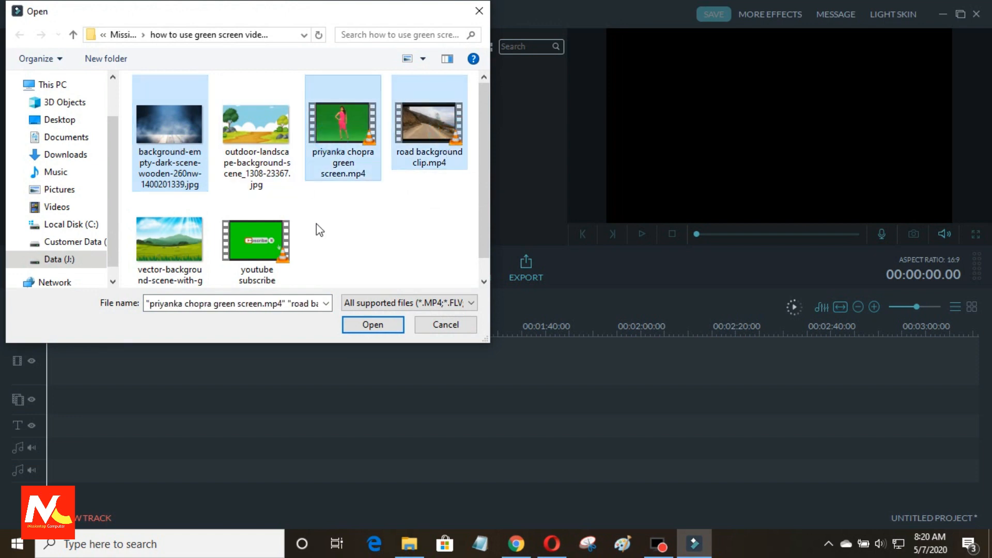
ctrl+click(284, 239)
click(376, 329)
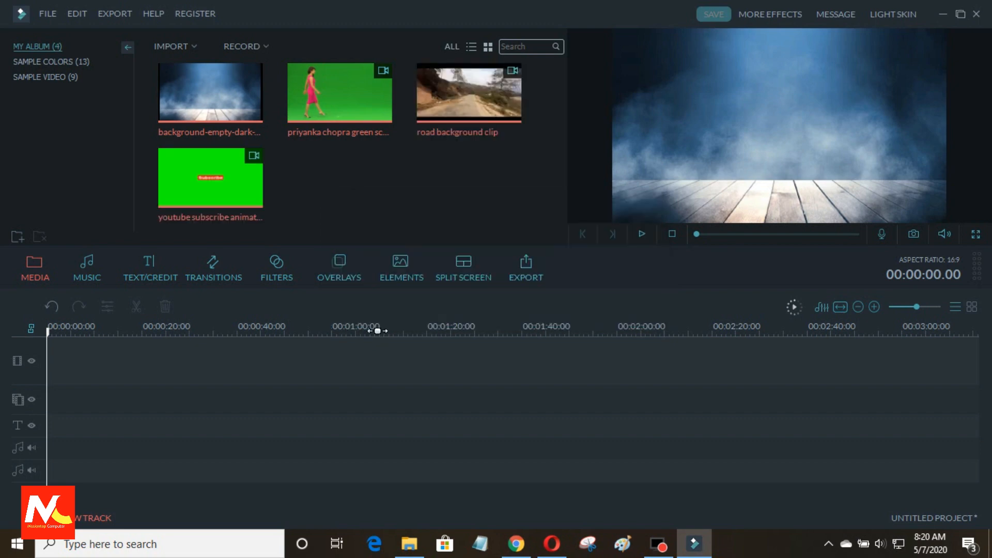
- Add the dark scene background image to the video track and the priyanka chopra green screen clip to the overlay track, both starting at zero
mouse_move(247, 111)
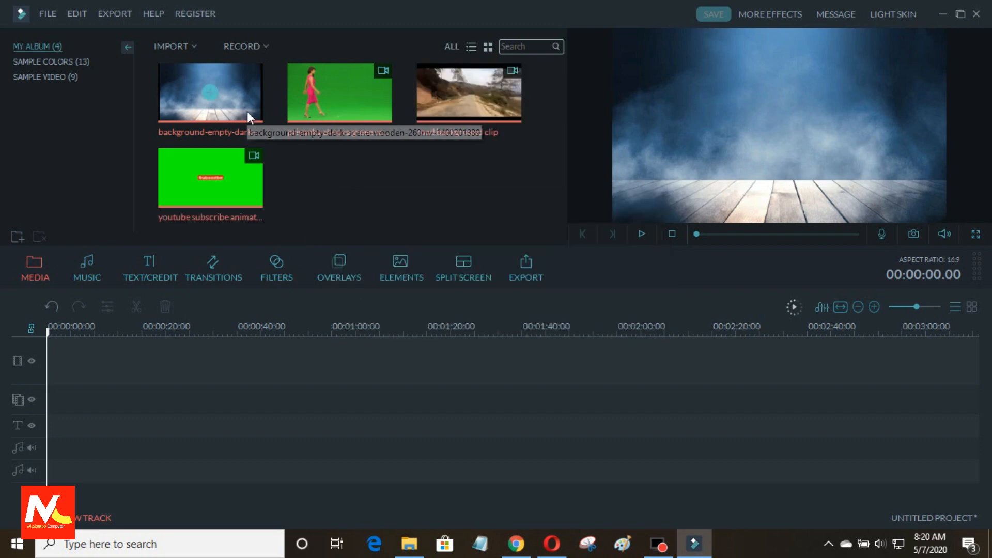
click(206, 95)
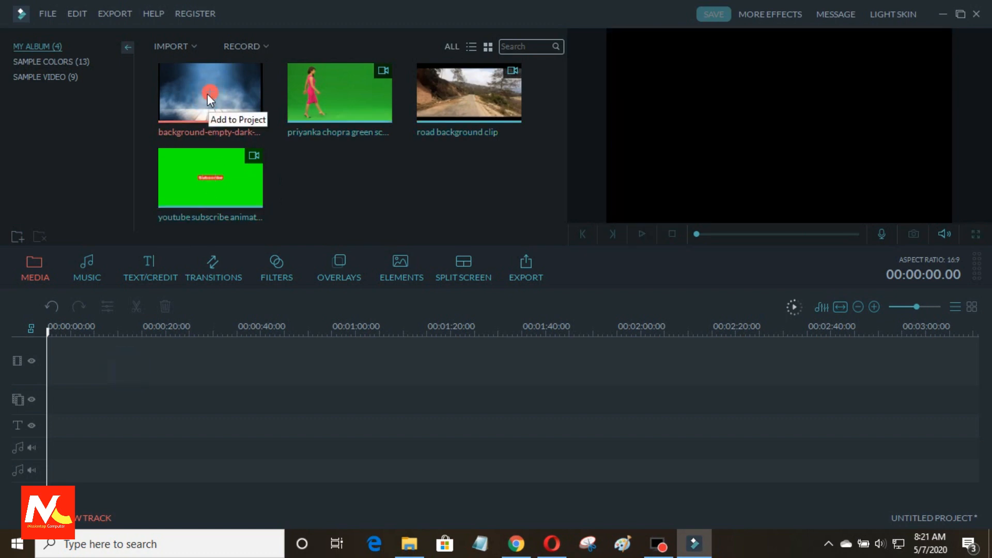
click(206, 94)
mouse_move(339, 114)
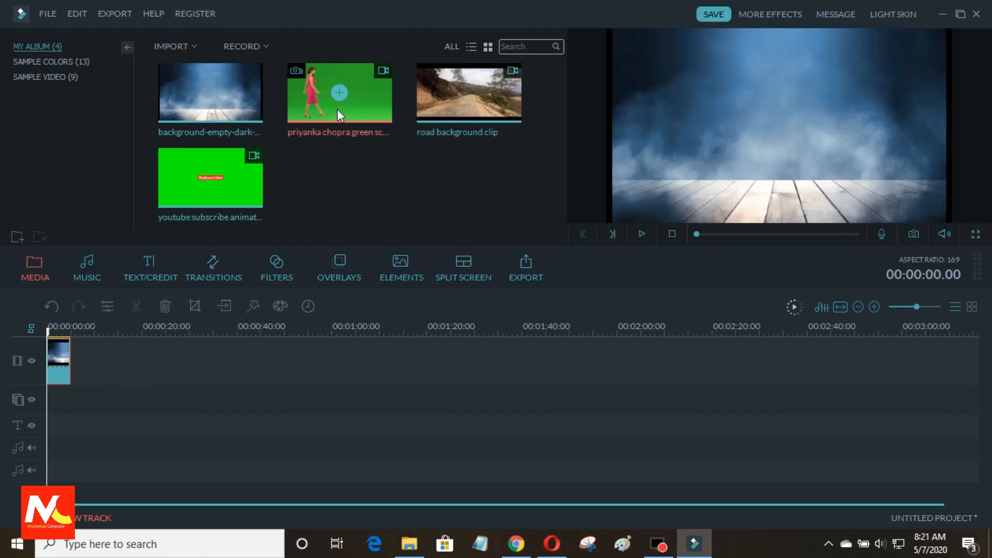
drag(202, 381, 56, 395)
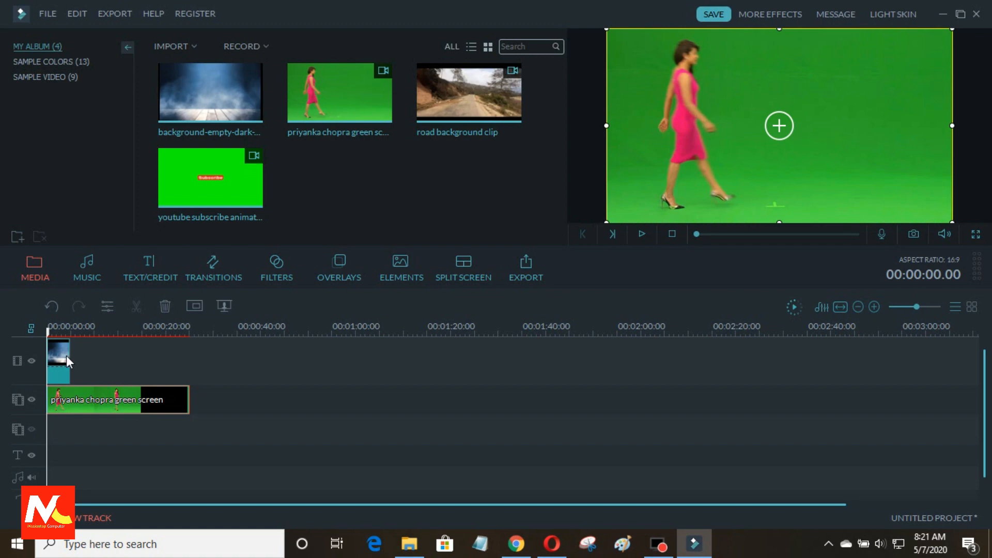
- Extend the background image on the video track to the end of the green screen clip at 00:00:30.03
click(64, 358)
drag(69, 358, 189, 357)
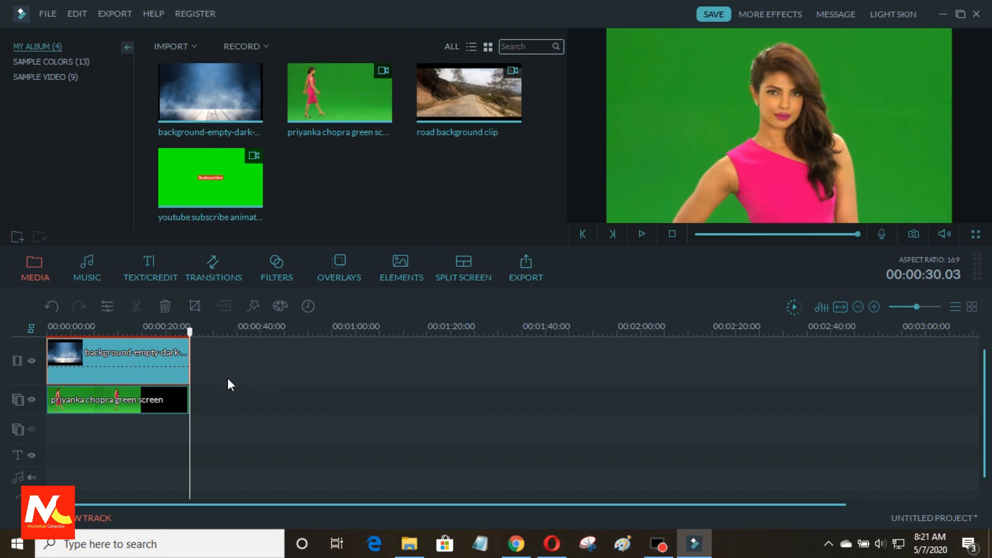
- Trim the green screen clip's end to 00:00:26.04 and shift the clip to start at 00:00:03.24, ending together with the background image
click(153, 401)
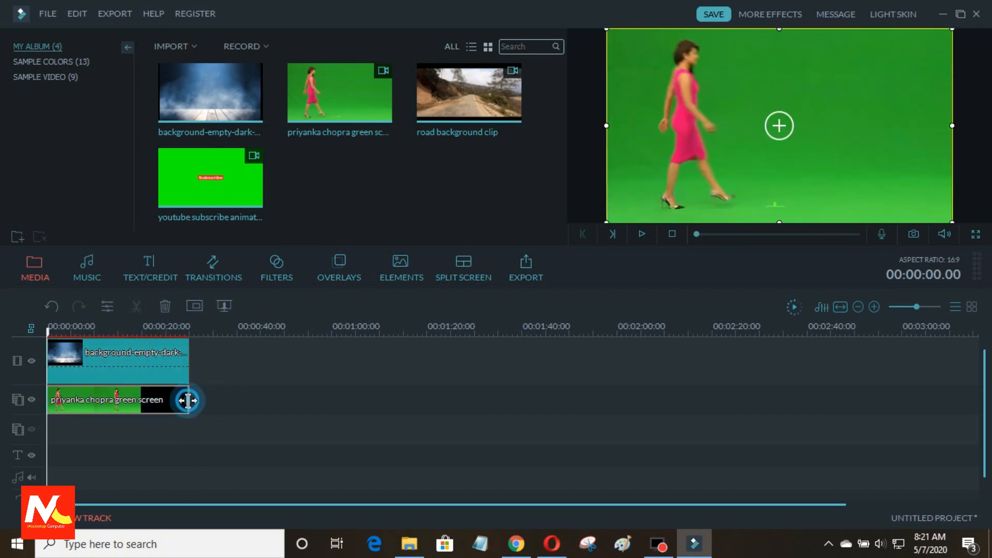
drag(188, 400, 169, 403)
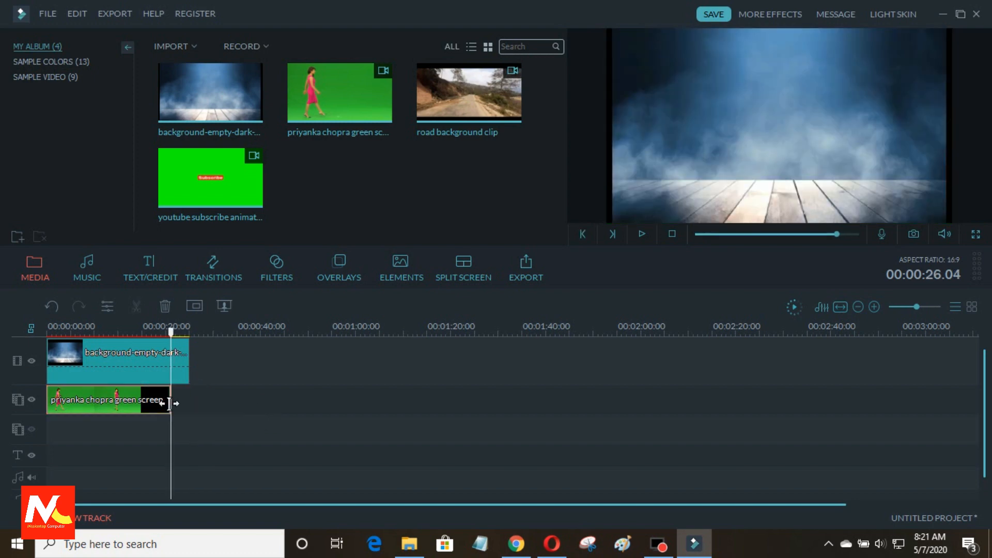
drag(170, 332, 162, 331)
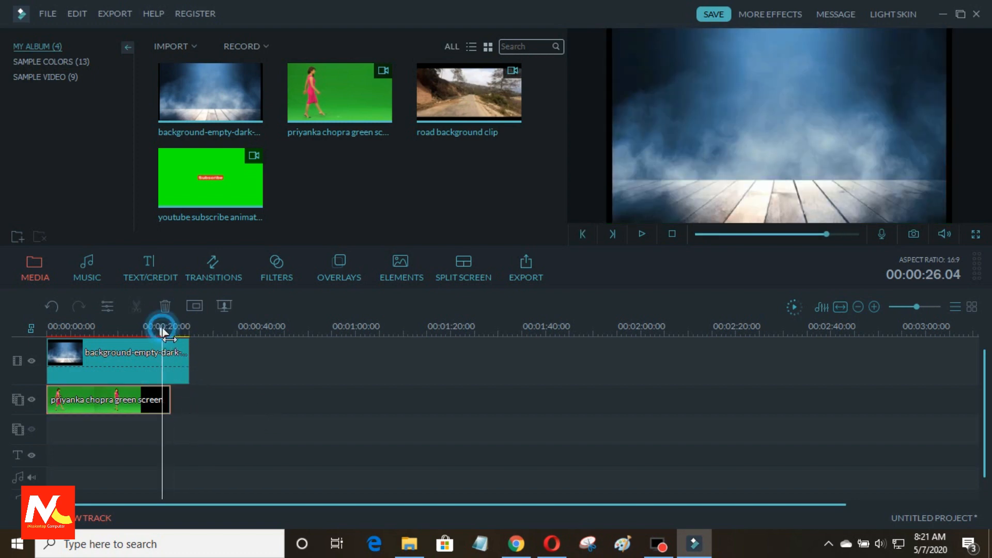
click(93, 404)
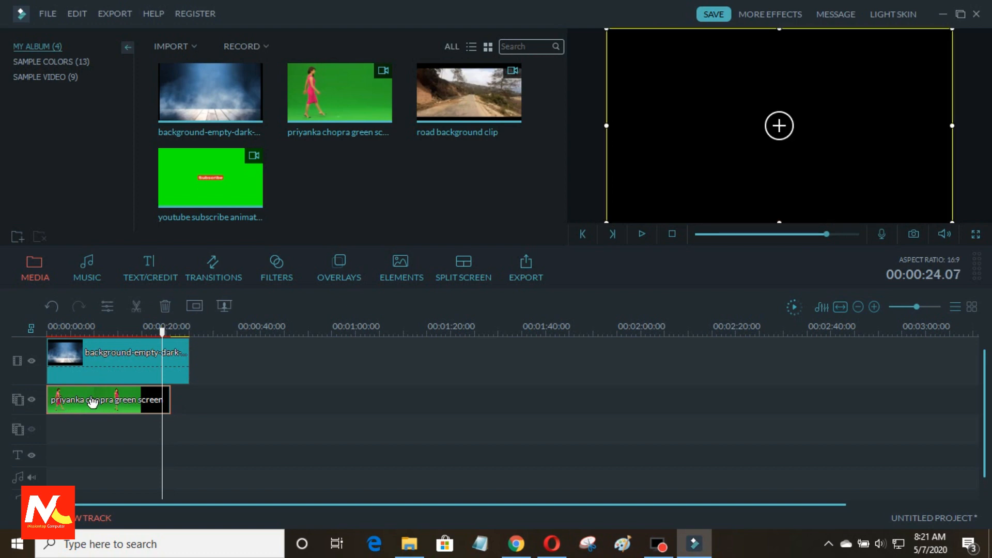
drag(68, 403, 84, 401)
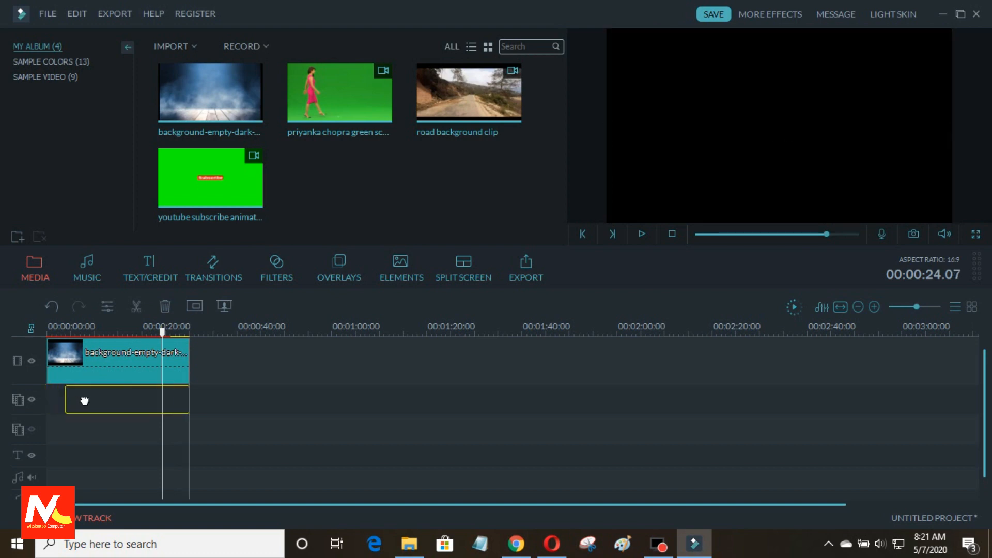
drag(171, 380, 168, 378)
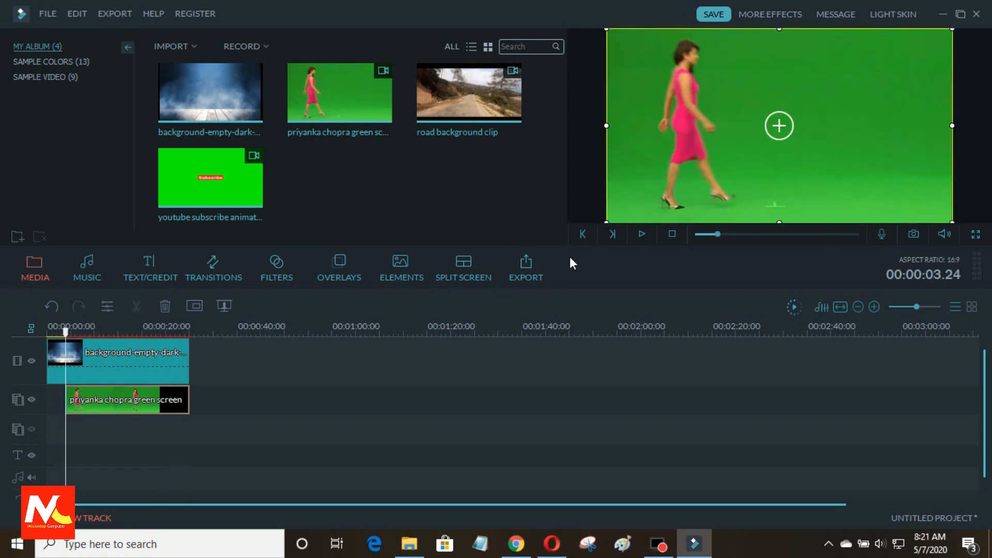
- Play the timeline from the start to check how the green screen clip covers the background image
drag(718, 234, 663, 236)
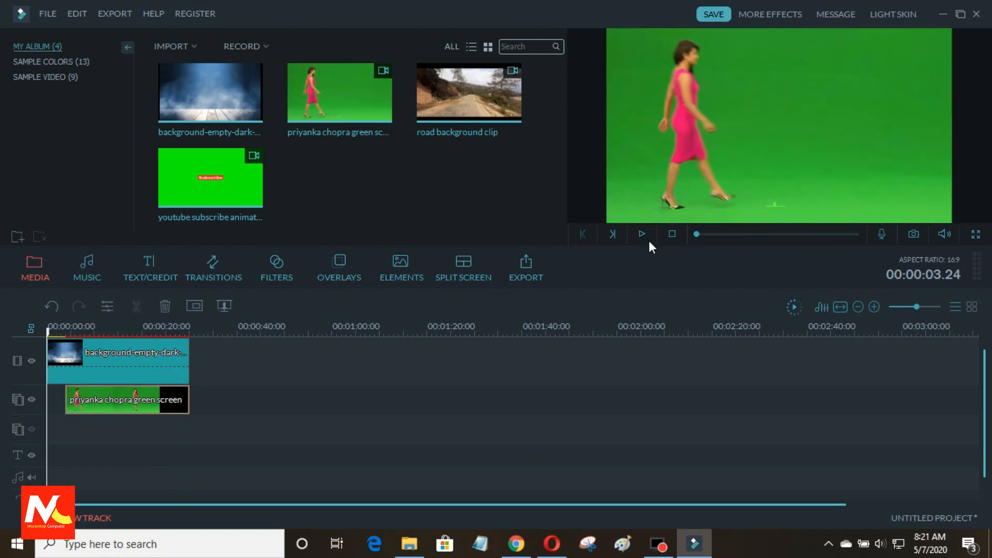
click(641, 234)
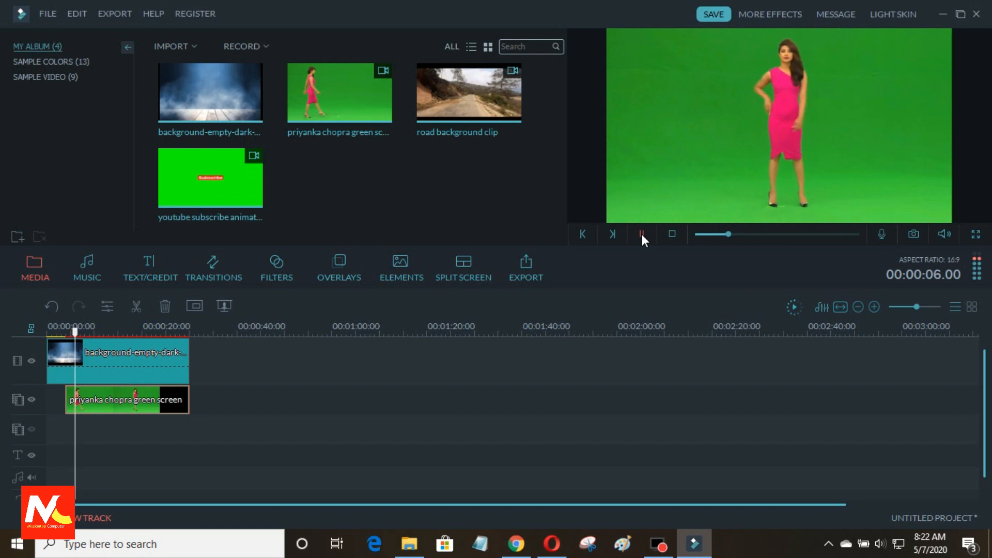
click(642, 235)
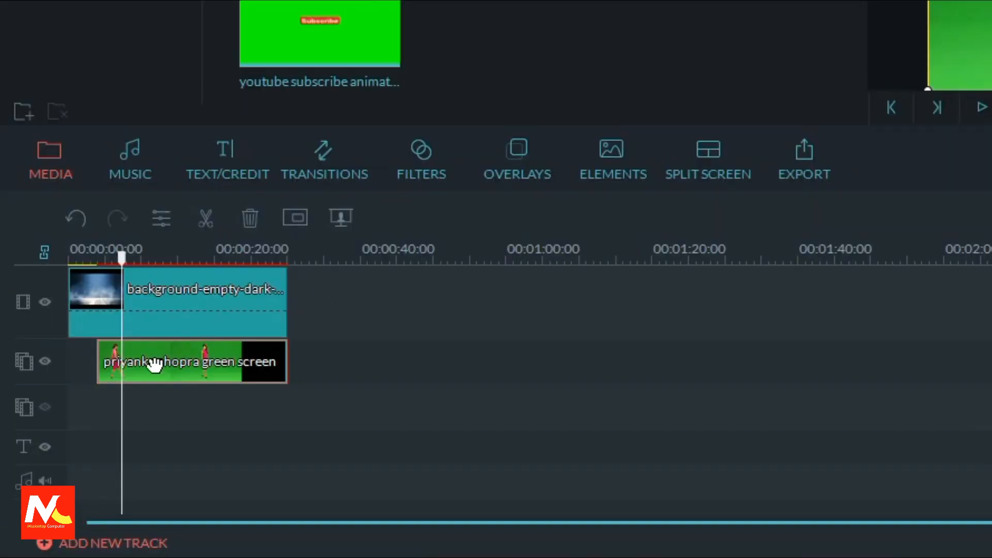
- Apply the Chroma Key (Green Screen) effect to the priyanka chopra clip with an intensity level of 33 and check its playback
click(99, 402)
right_click(150, 367)
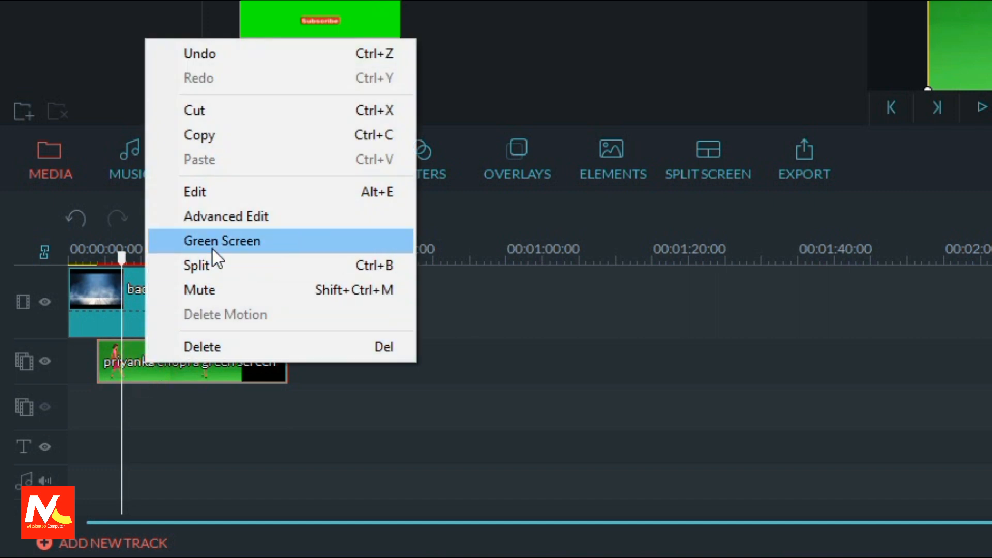
click(290, 241)
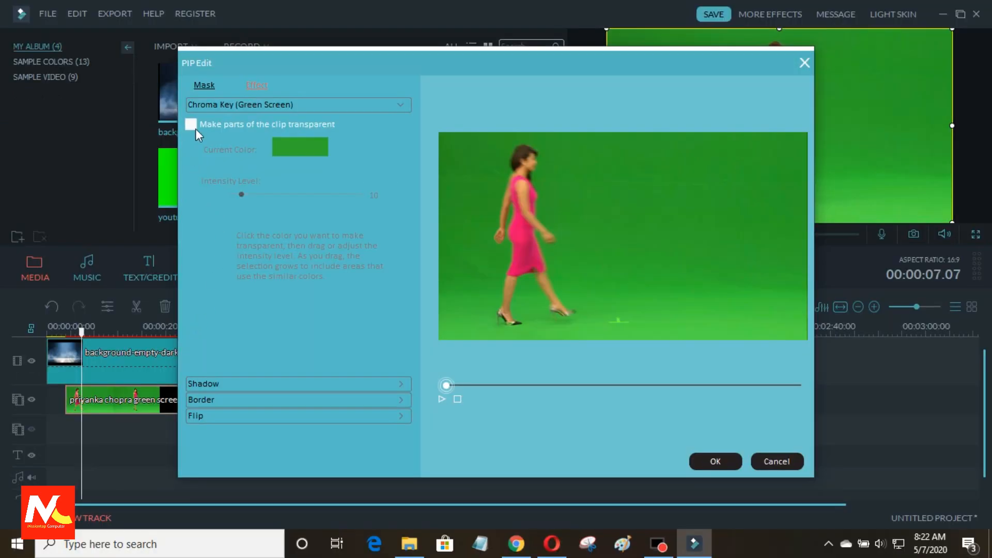
click(191, 124)
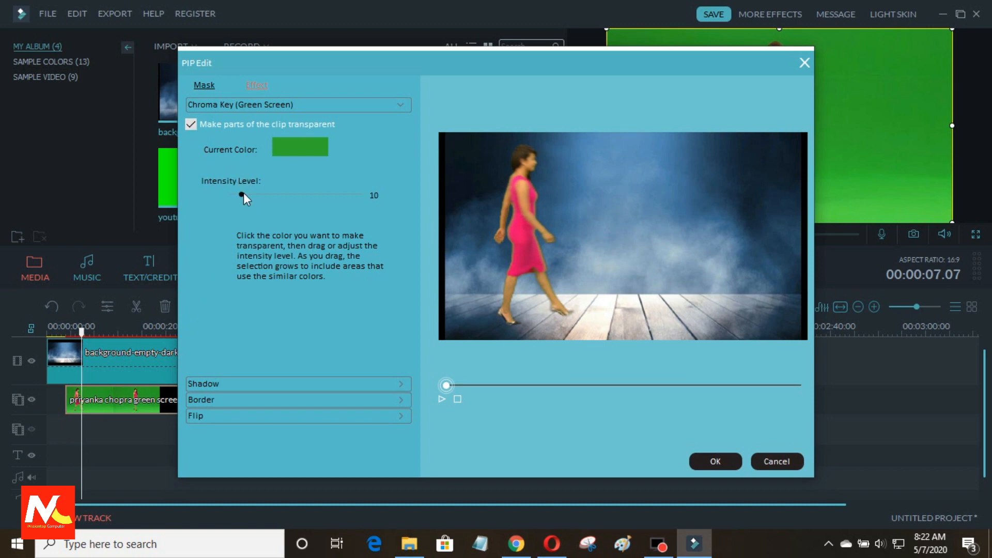
mouse_move(243, 194)
mouse_down()
mouse_move(274, 196)
mouse_move(235, 201)
mouse_move(260, 201)
mouse_up()
click(442, 400)
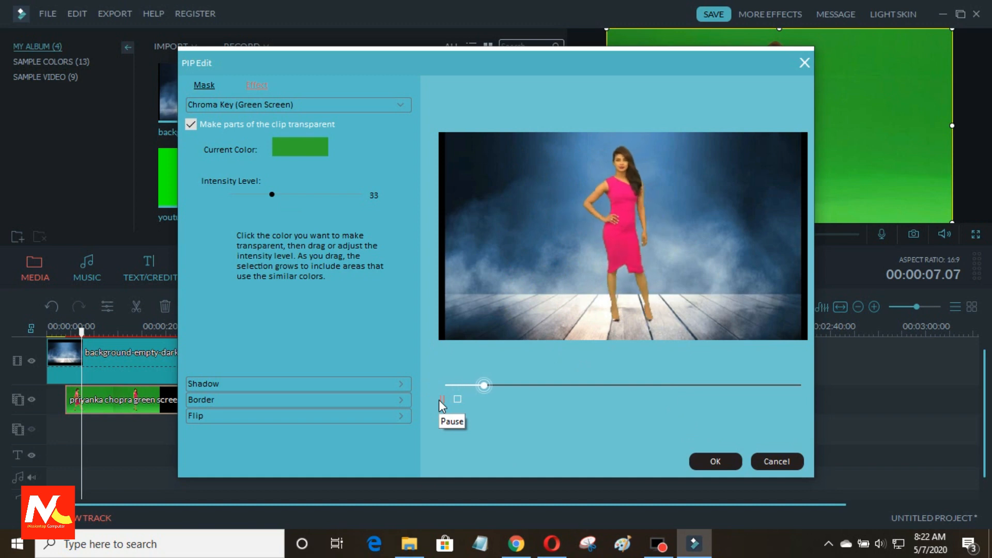
click(439, 400)
click(713, 460)
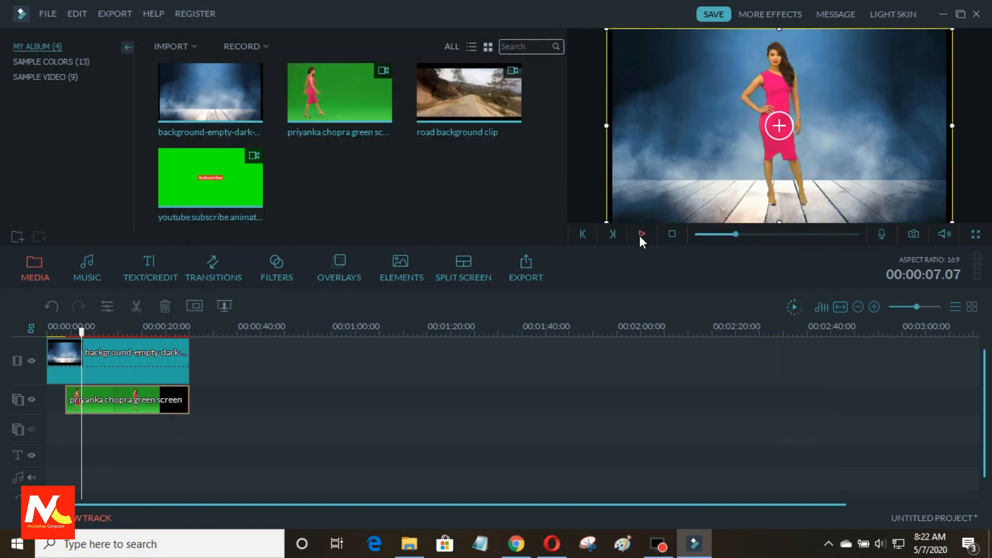
- Play the keyed clip over the dark background from about 00:00:01.17 to check the composite
click(55, 329)
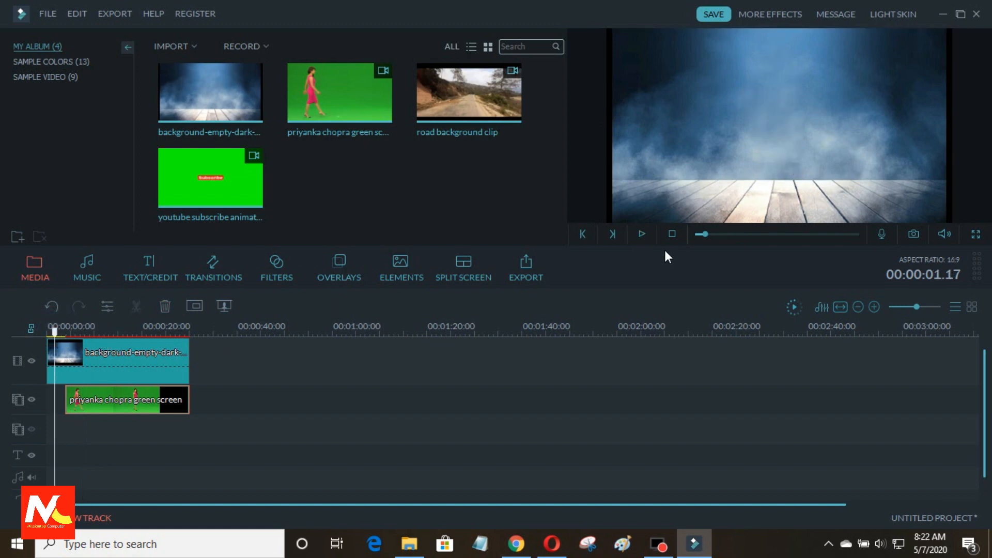
click(642, 234)
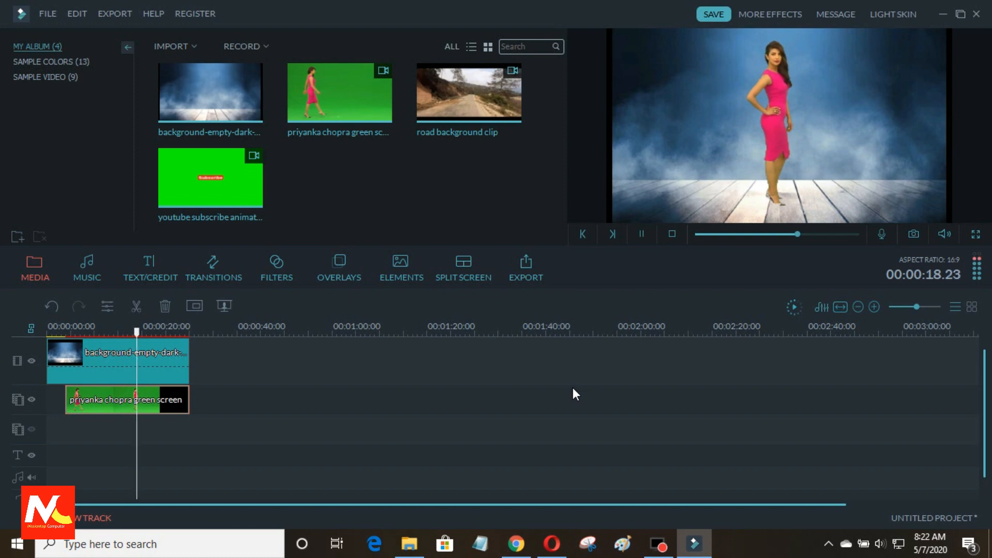
click(641, 233)
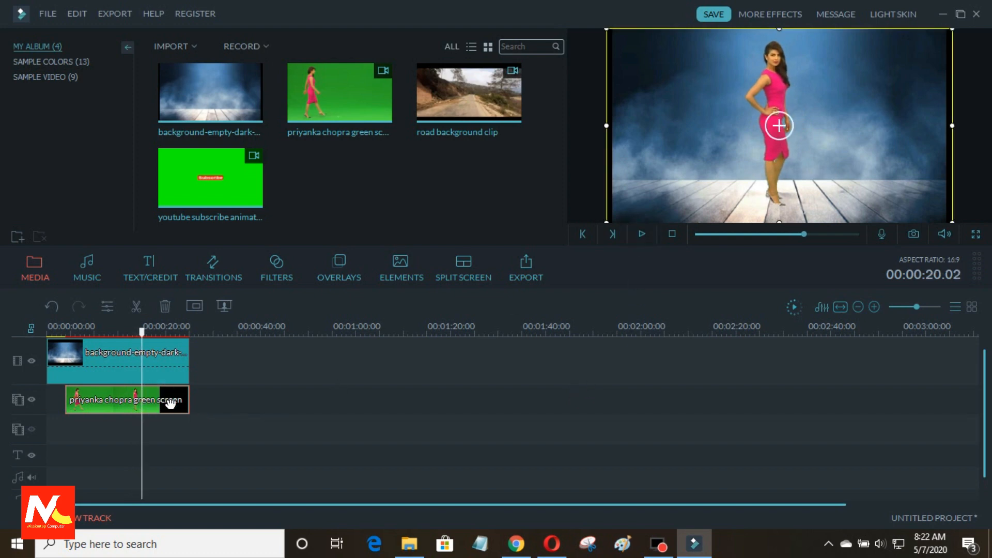
click(243, 369)
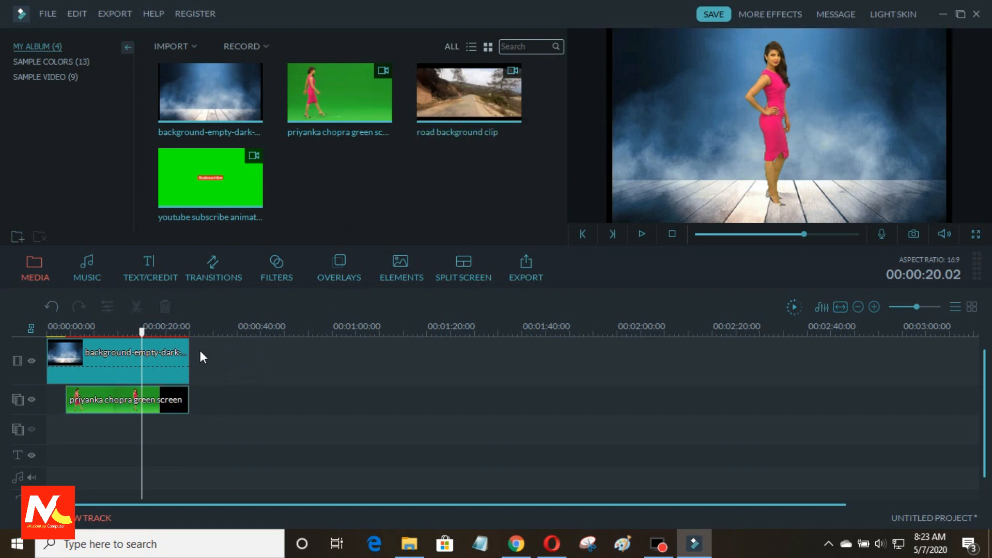
- Append the road background clip after the background image and place the youtube subscribe animation on the overlay track at about 00:00:32.21
click(190, 329)
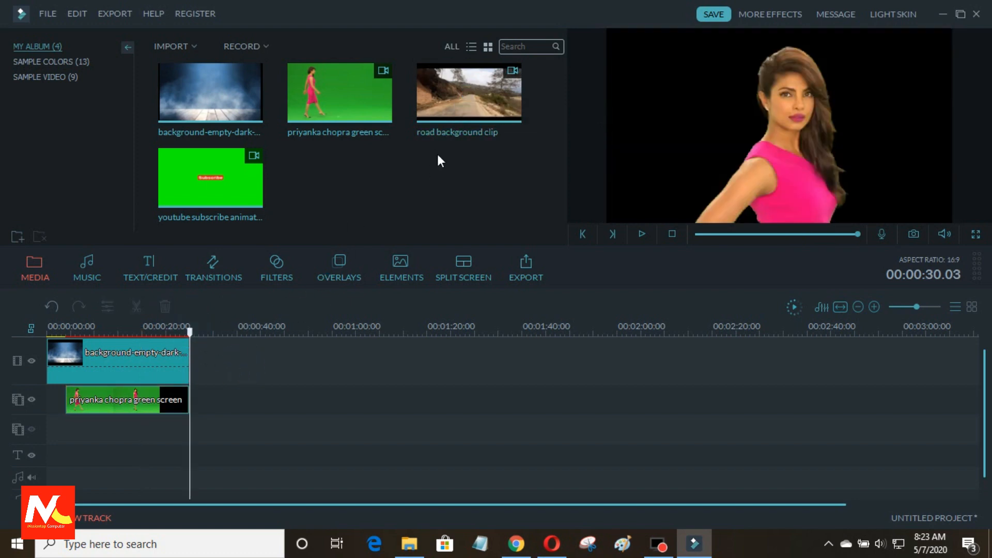
click(470, 94)
click(470, 94)
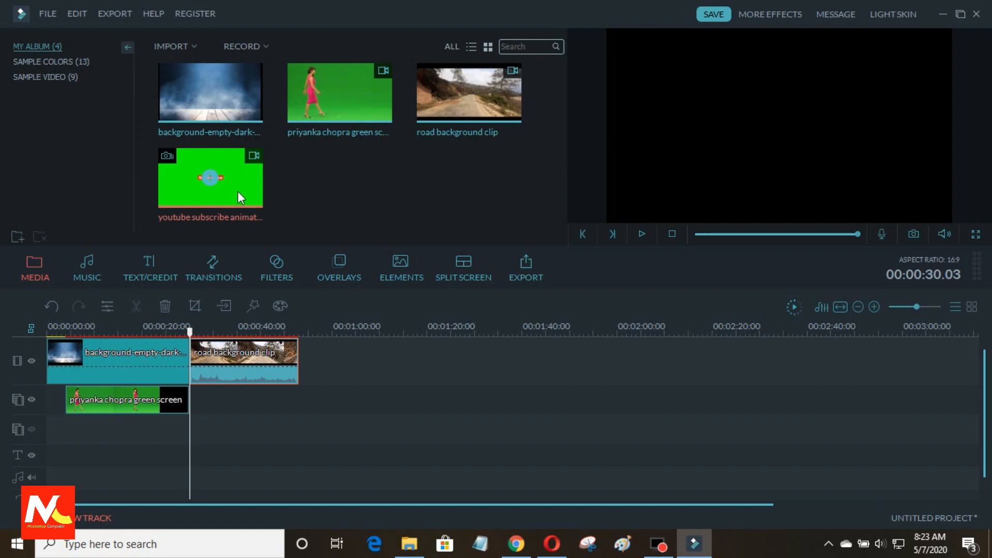
drag(238, 190, 203, 403)
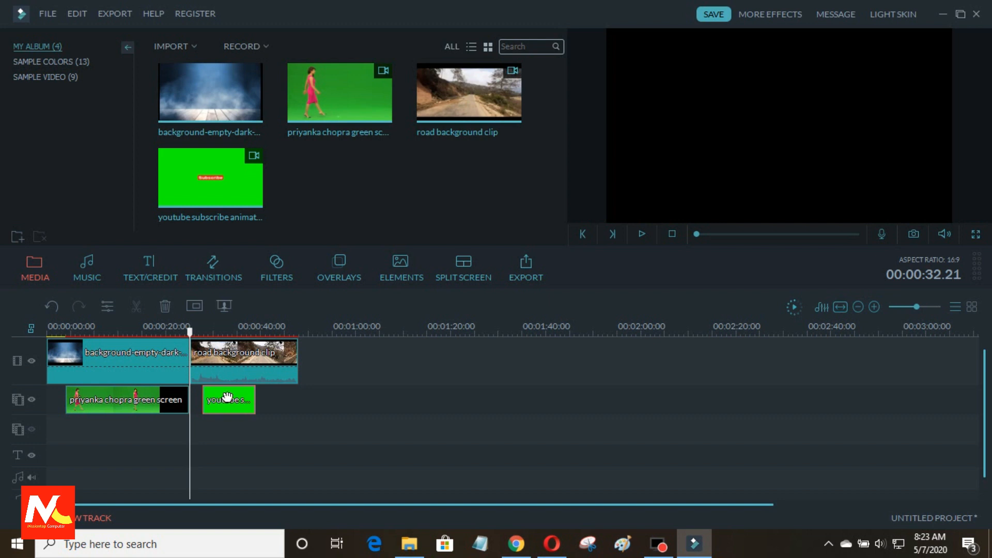
- Shrink the subscribe animation overlay to about 40% of the frame width and position it at the lower centre of the road footage
click(227, 398)
click(226, 330)
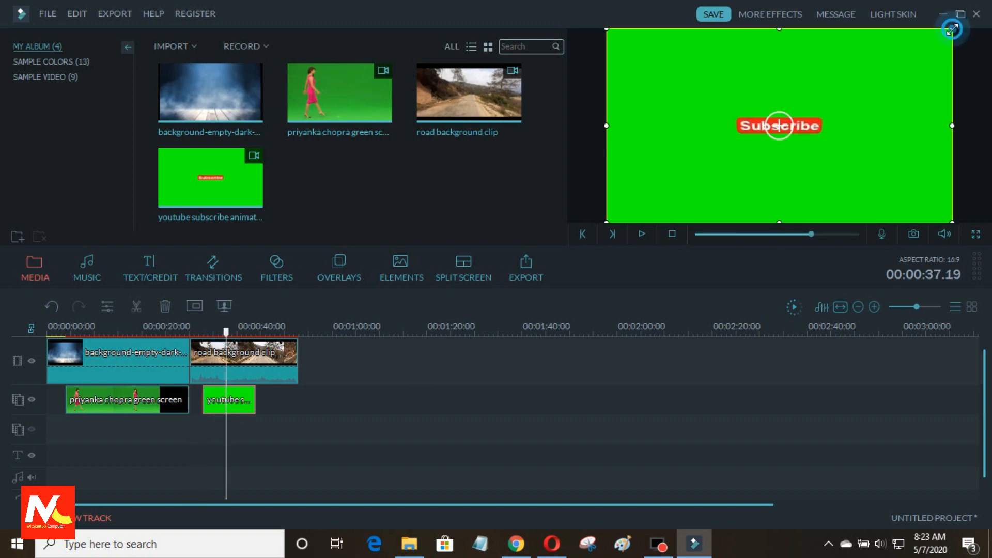
drag(951, 32, 808, 158)
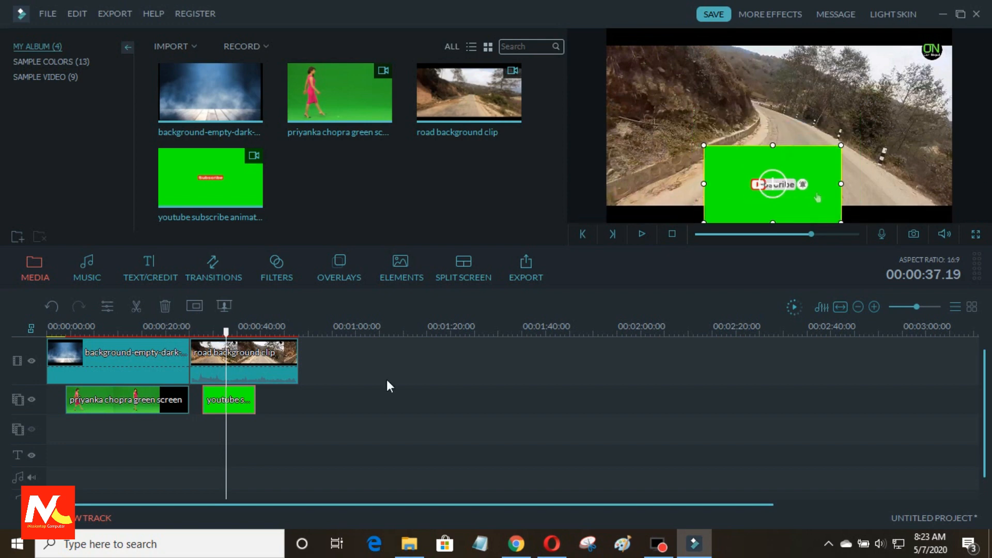
- Play the road section from near its beginning to check the resized subscribe overlay
click(195, 328)
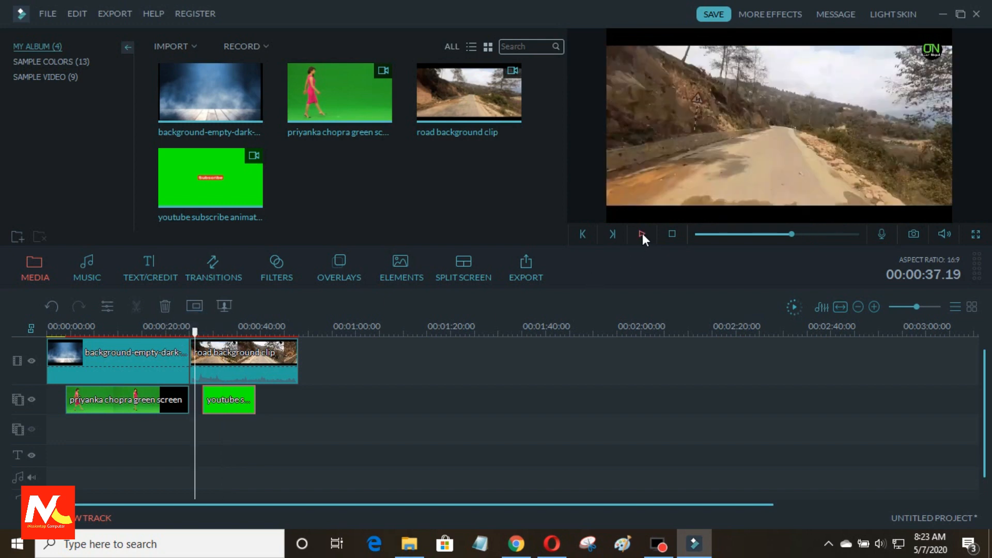
click(642, 233)
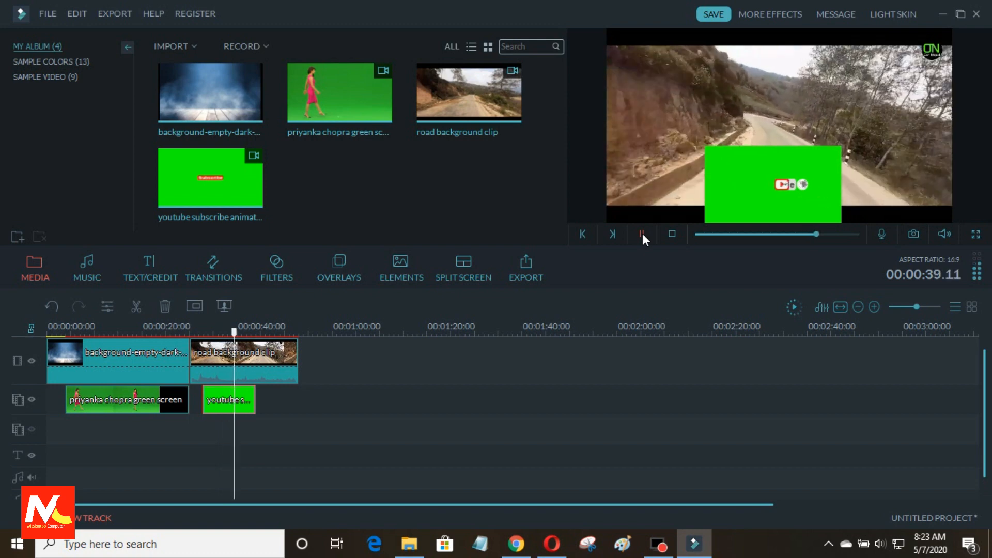
click(643, 234)
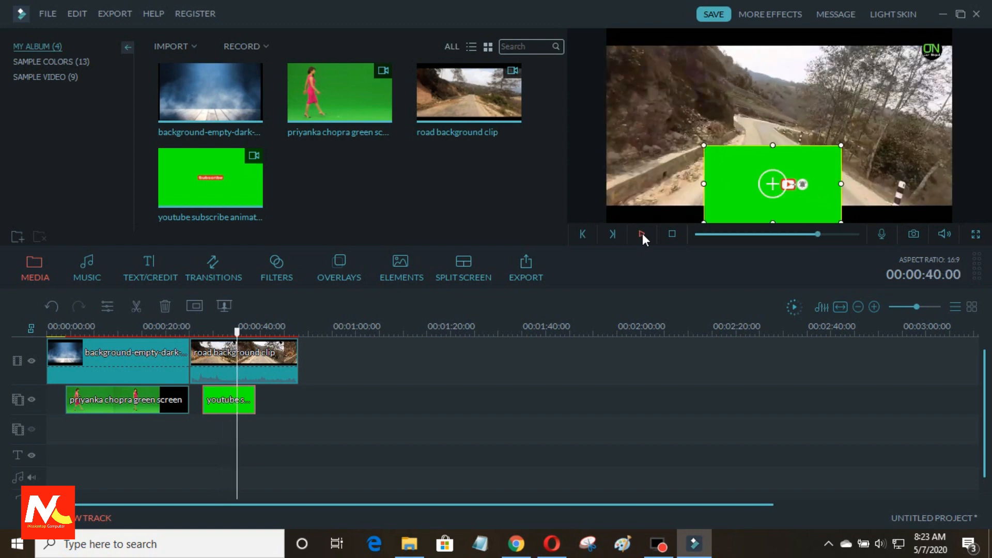
- Remove the green background from the youtube subscribe overlay with Chroma Key at intensity level 19, previewing it before applying
right_click(243, 401)
click(288, 320)
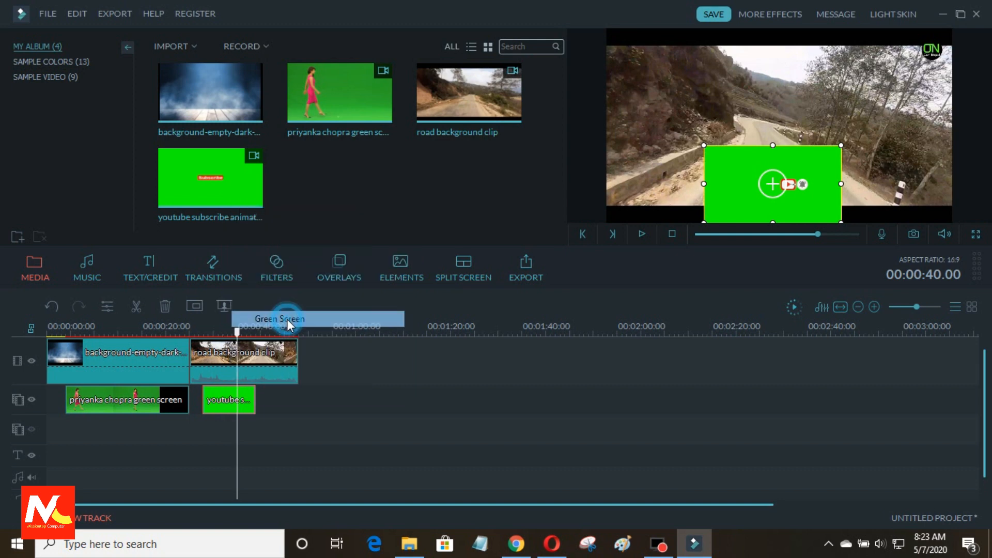
click(190, 125)
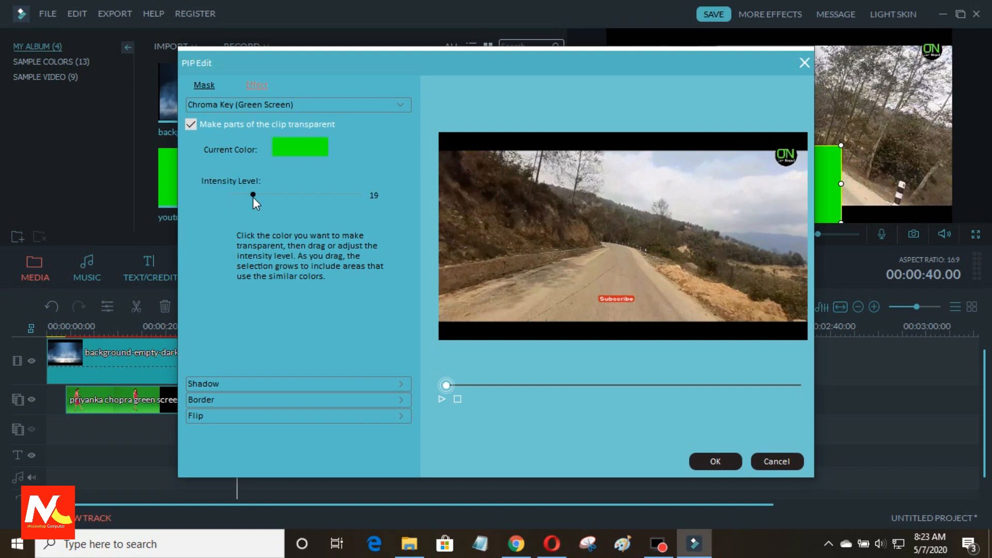
click(444, 401)
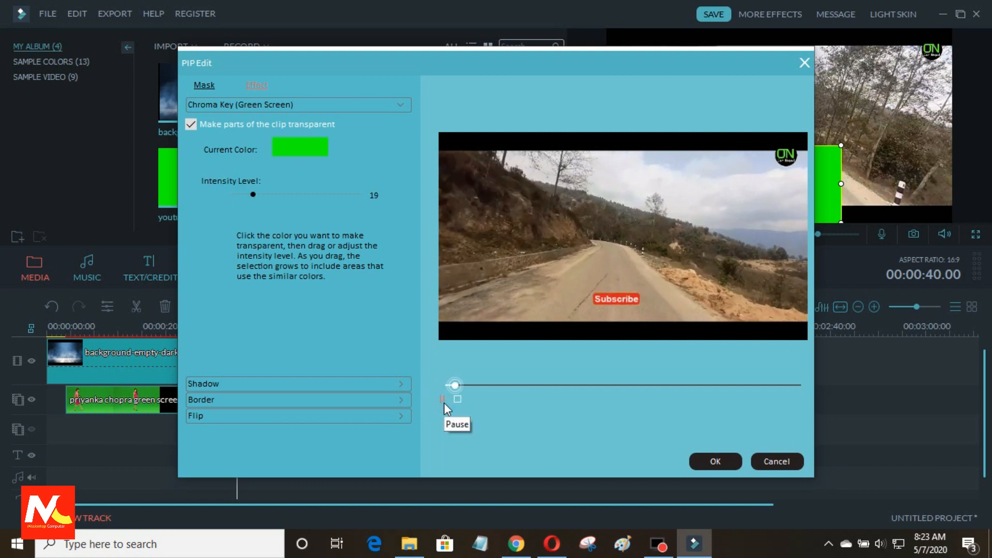
click(443, 401)
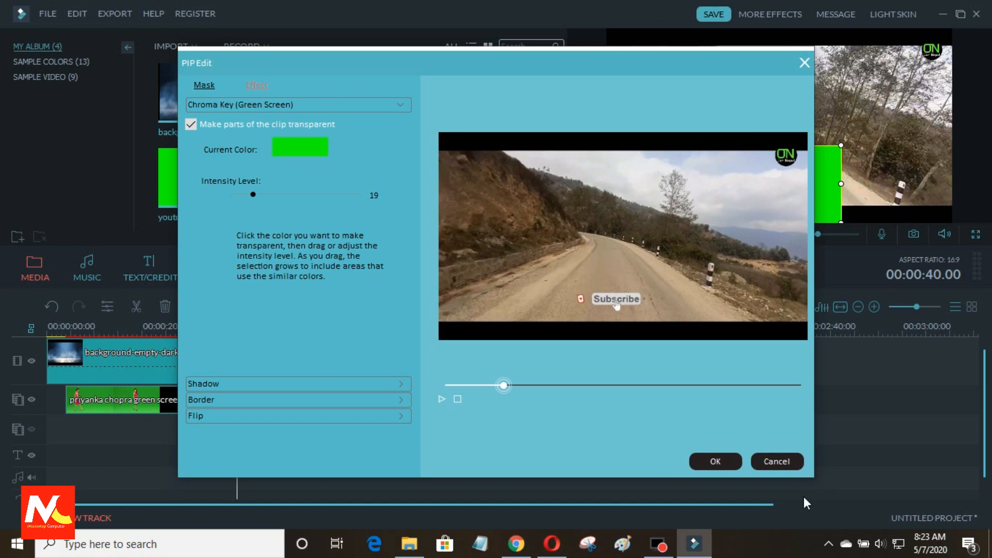
click(721, 464)
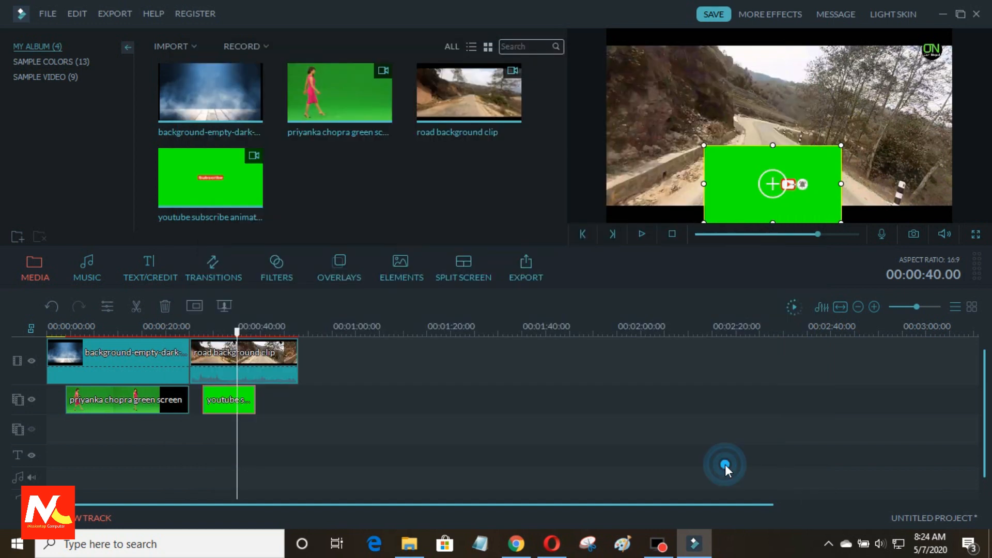
- Play the road section from its beginning to check the keyed subscribe overlay
click(195, 333)
click(641, 234)
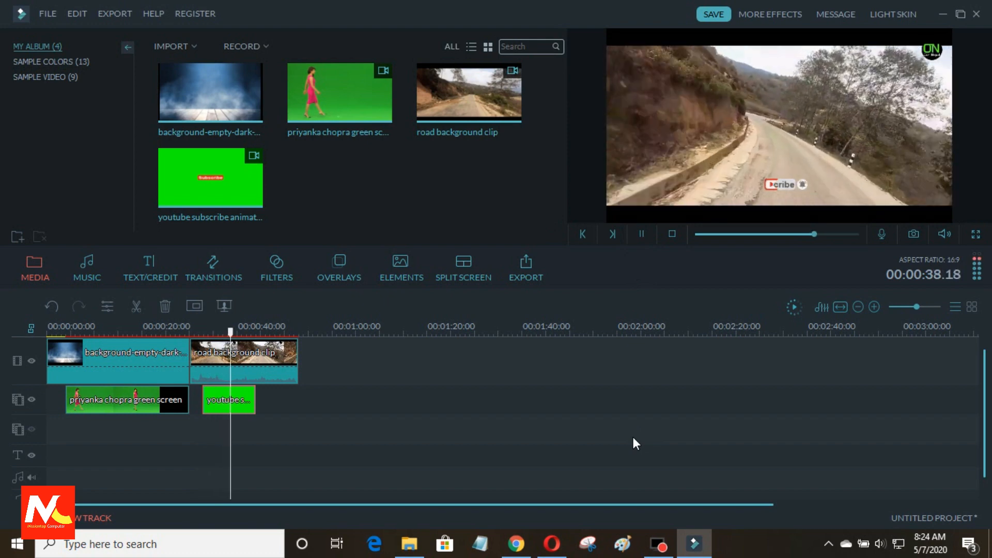
click(642, 233)
click(643, 234)
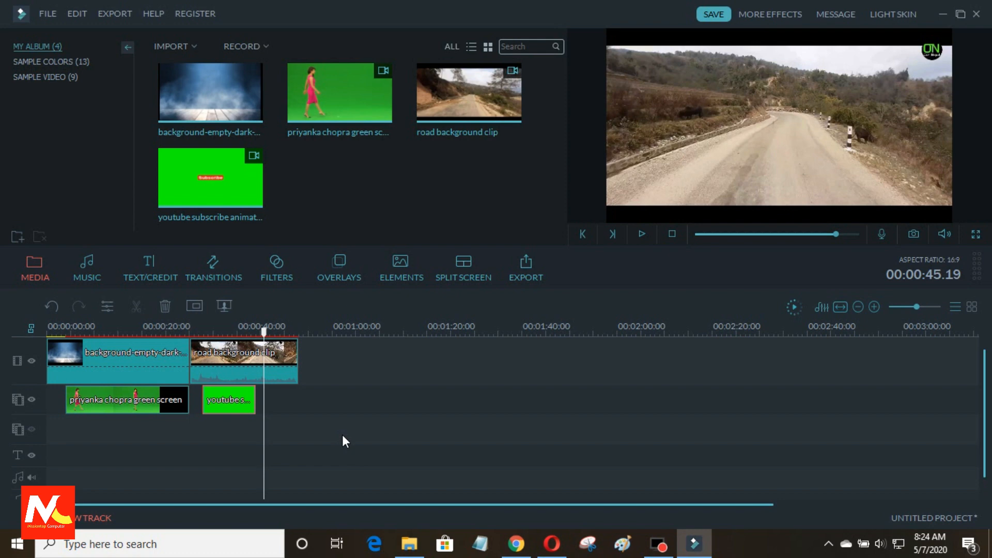
- Move the priyanka chopra green screen overlay to the timeline start and extend it to the end of the background image
click(104, 405)
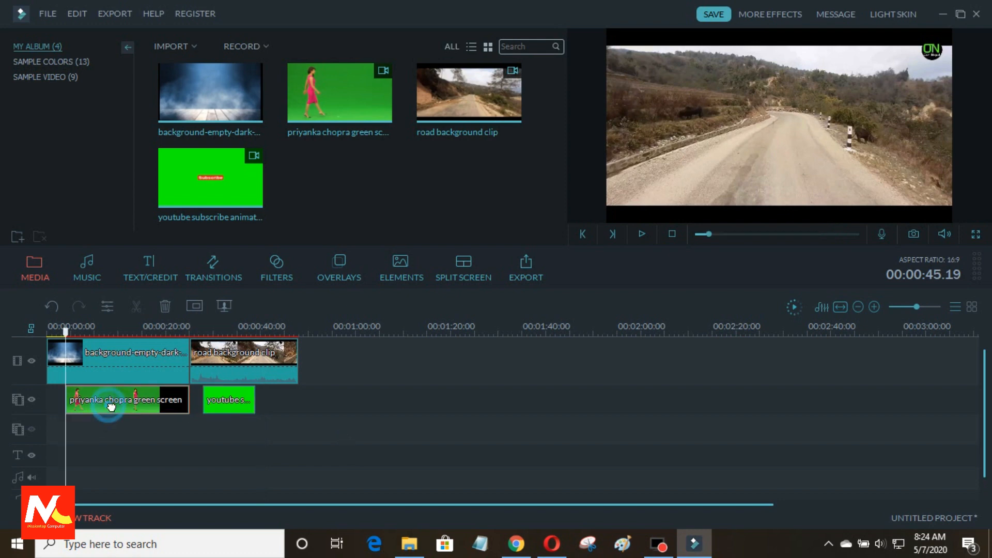
click(128, 401)
drag(114, 405, 228, 402)
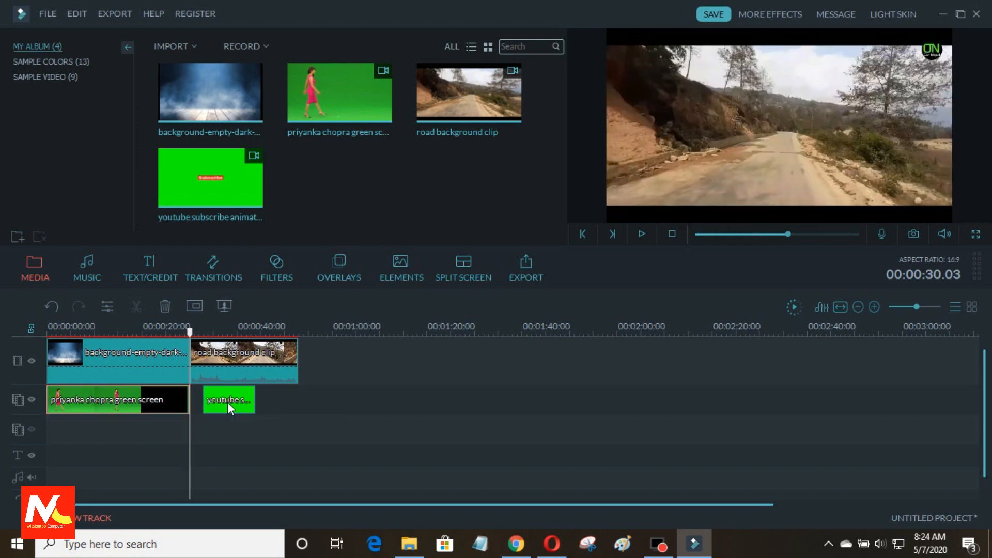
- Play the whole timeline from the start to check the keyed dancer clip over the dark background image
click(276, 354)
click(281, 325)
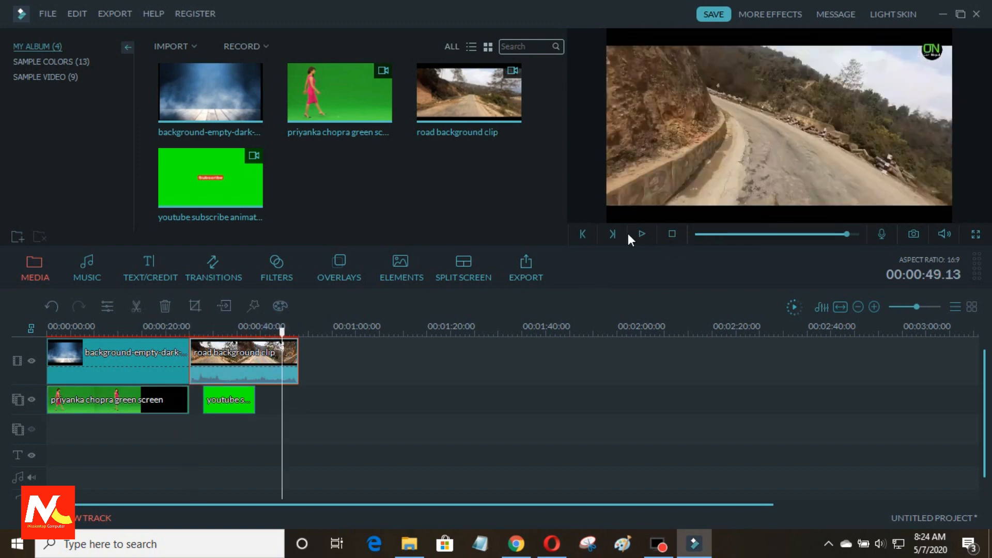
click(582, 232)
drag(845, 232, 637, 253)
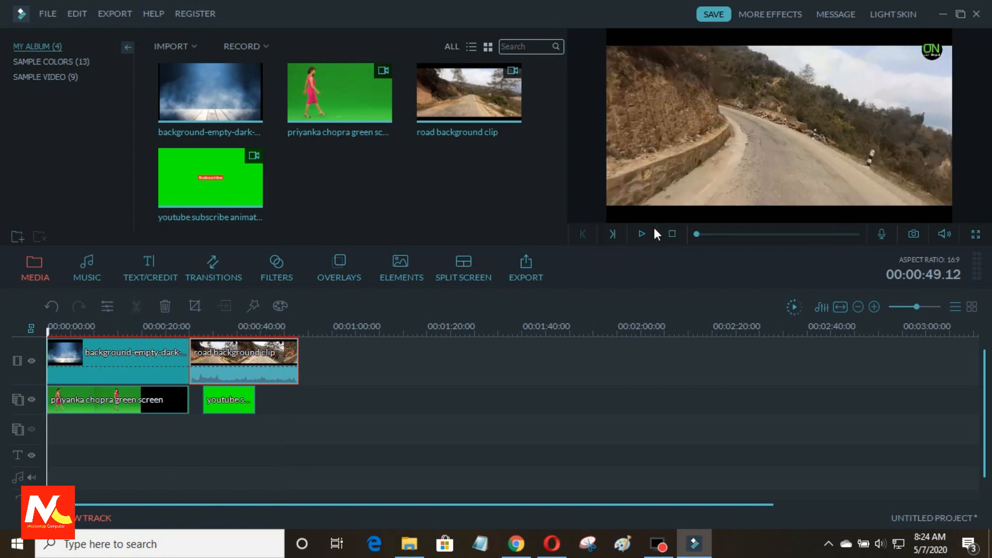
click(644, 234)
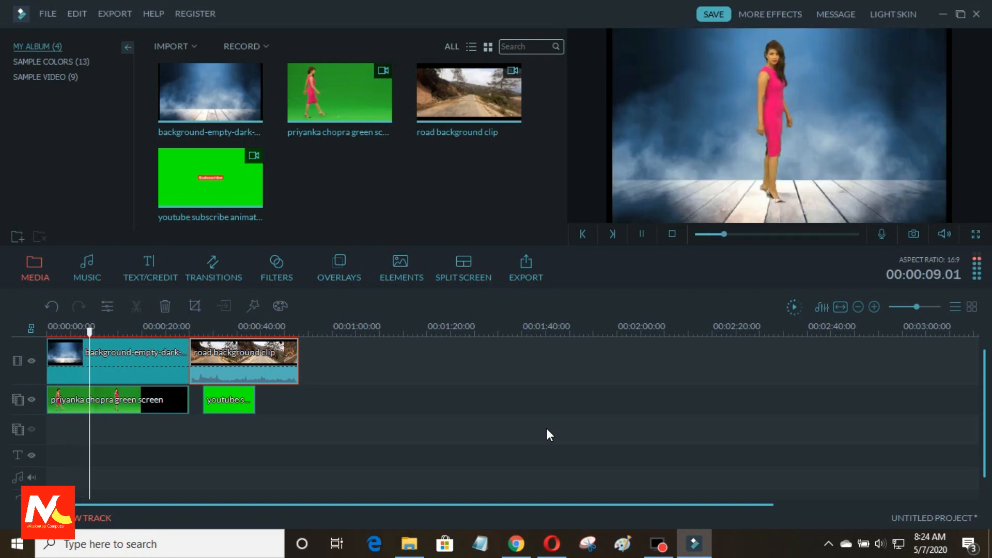
key(space)
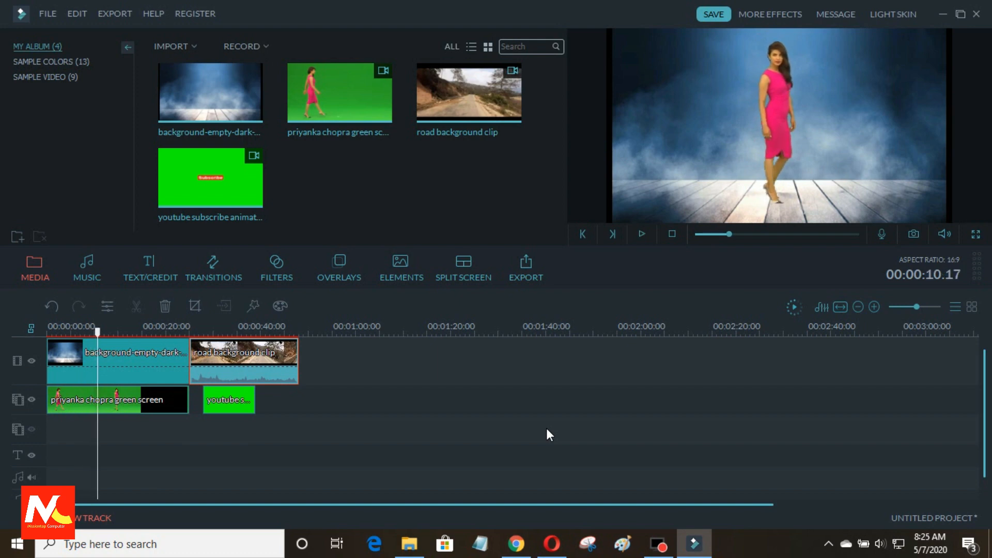
- Export the project as an MP4 named "change background using green screen effect" to the Desktop folder
click(533, 280)
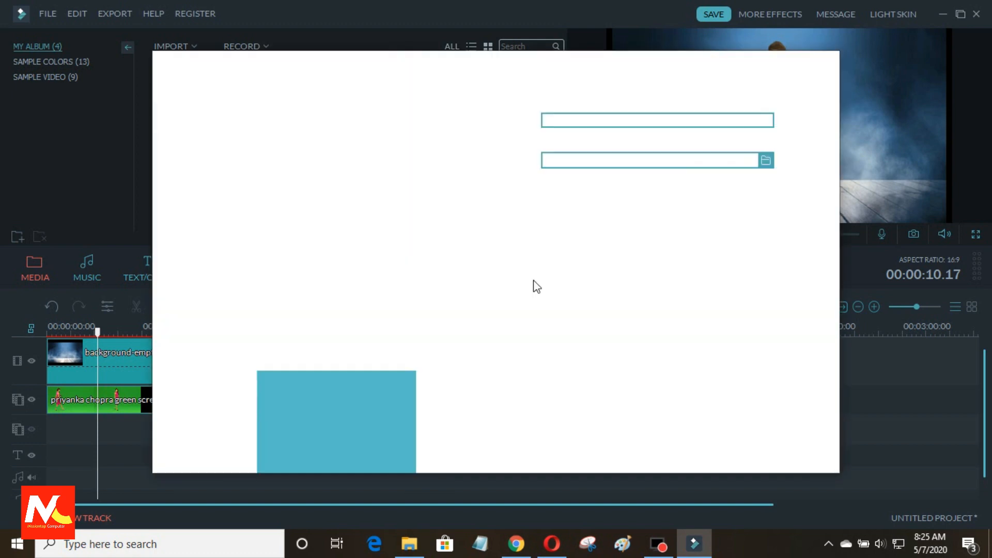
text(change background using green screen effect)
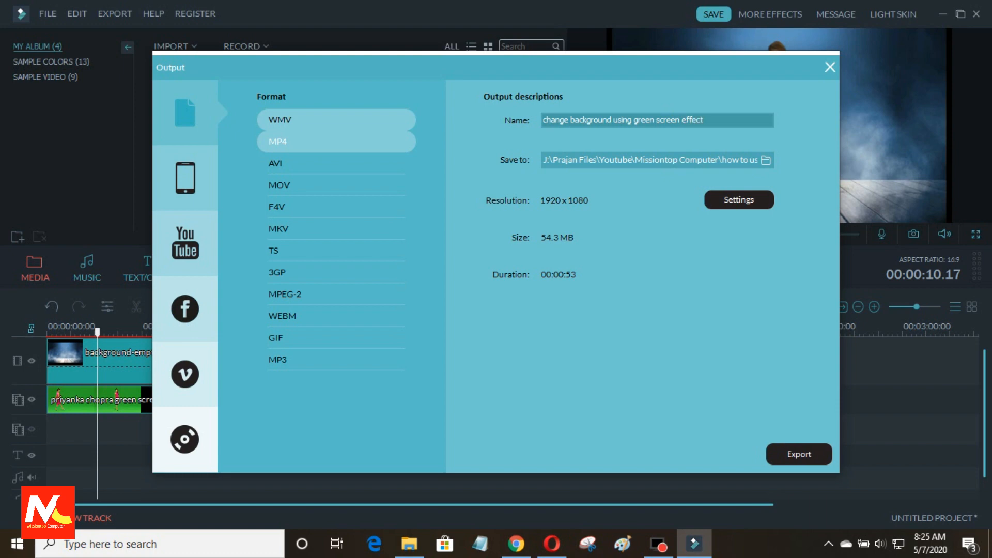
click(766, 161)
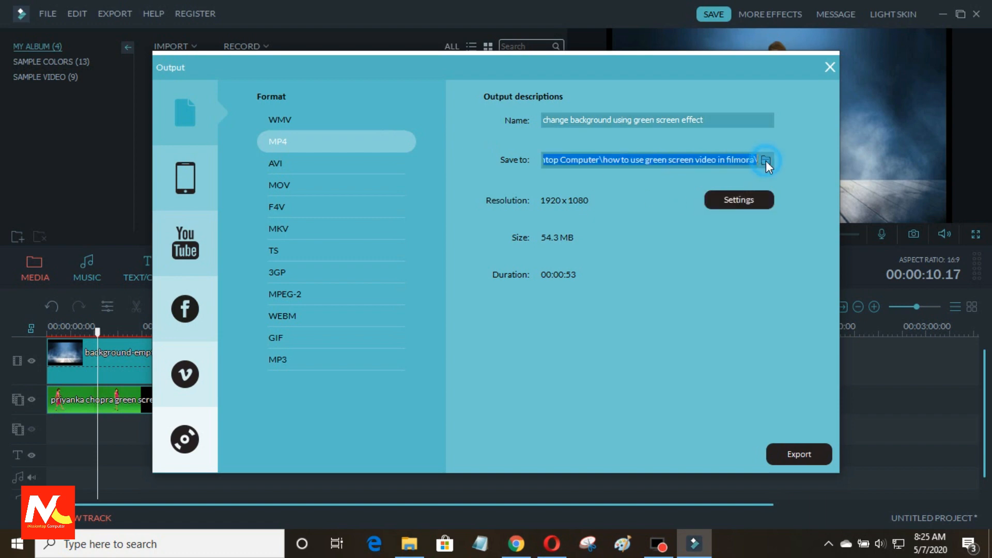
click(427, 220)
scroll(443, 306, down, 4)
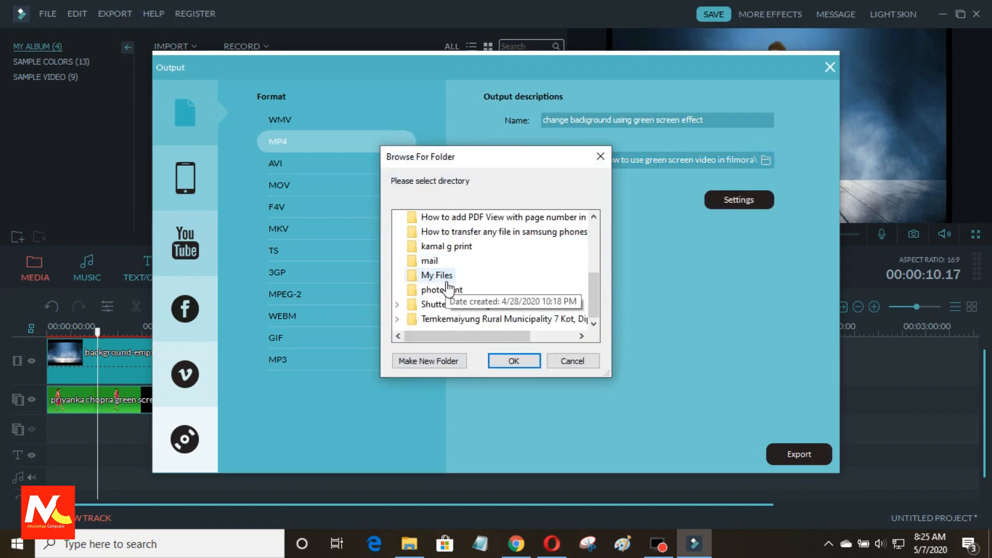
scroll(439, 295, up, 4)
click(436, 261)
scroll(469, 288, down, 3)
scroll(468, 288, up, 3)
click(453, 288)
click(518, 362)
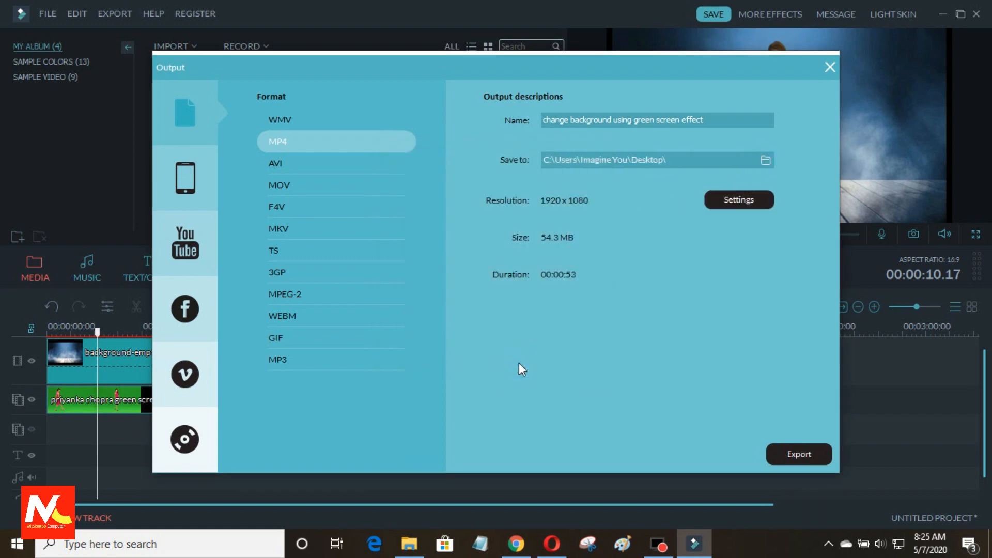
click(809, 454)
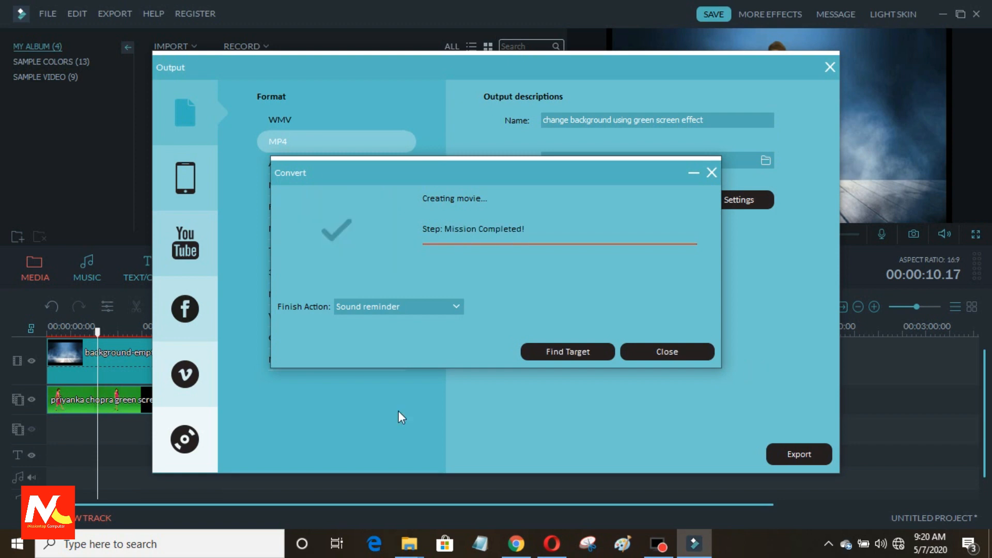
- Locate the exported video in its folder and open it in VLC media player
click(589, 351)
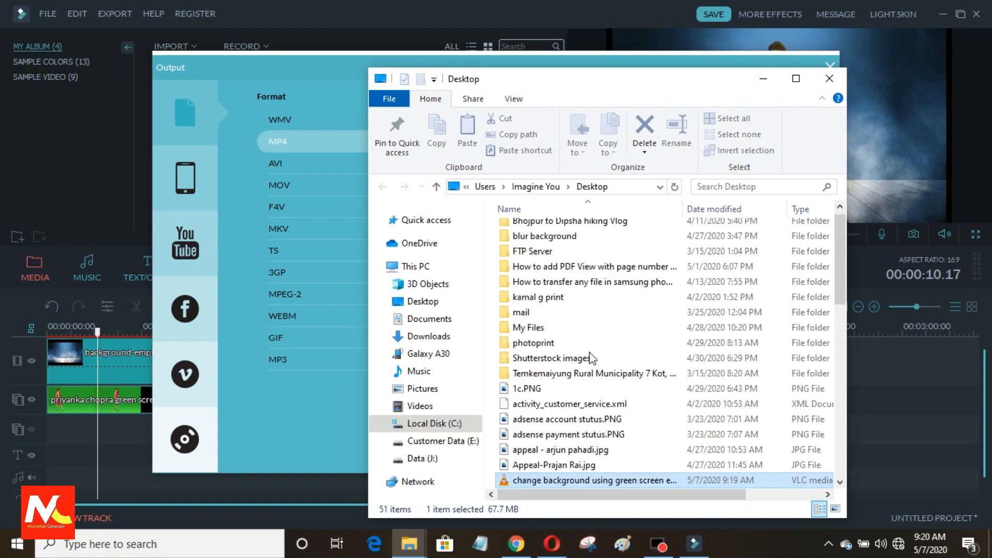
right_click(596, 480)
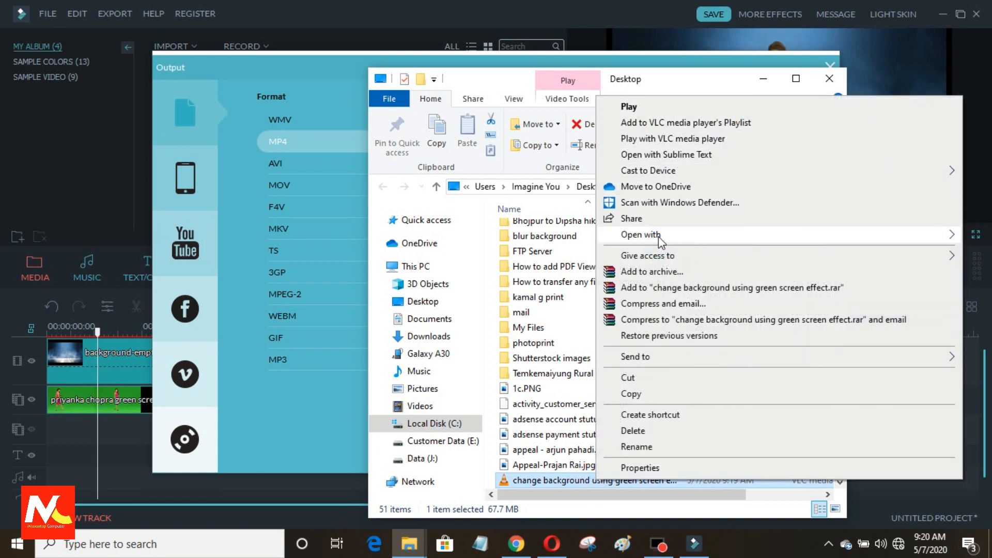
mouse_move(659, 239)
click(470, 269)
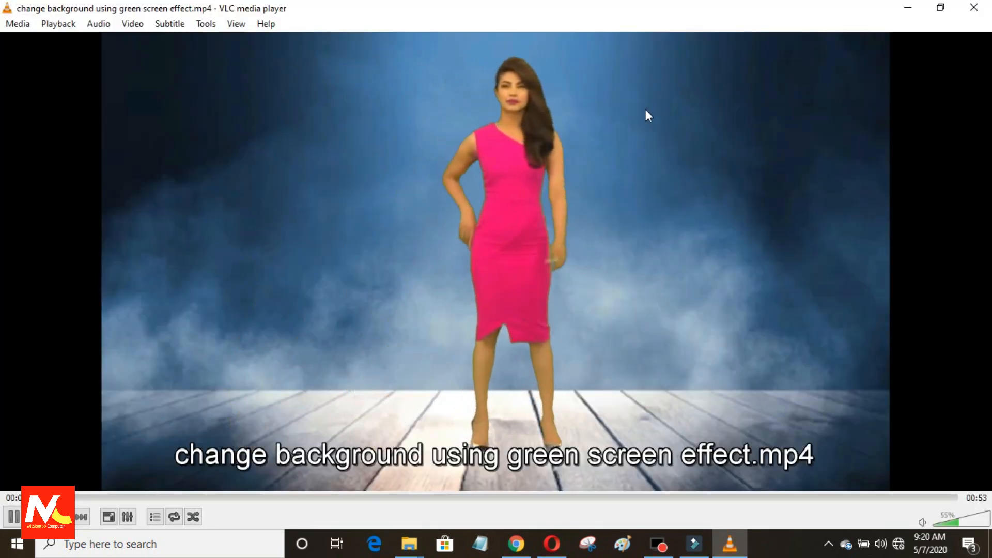
- Set the playback volume to 50% and skip ahead through the exported video to about 00:23 and 00:29
scroll(764, 287, down, 1)
scroll(764, 289, down, 2)
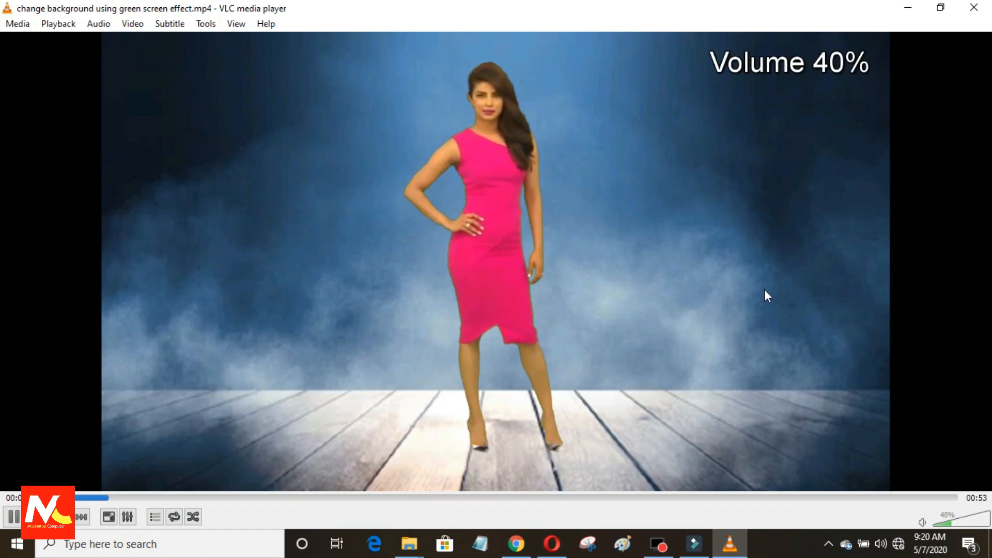
scroll(761, 290, up, 2)
drag(195, 497, 339, 498)
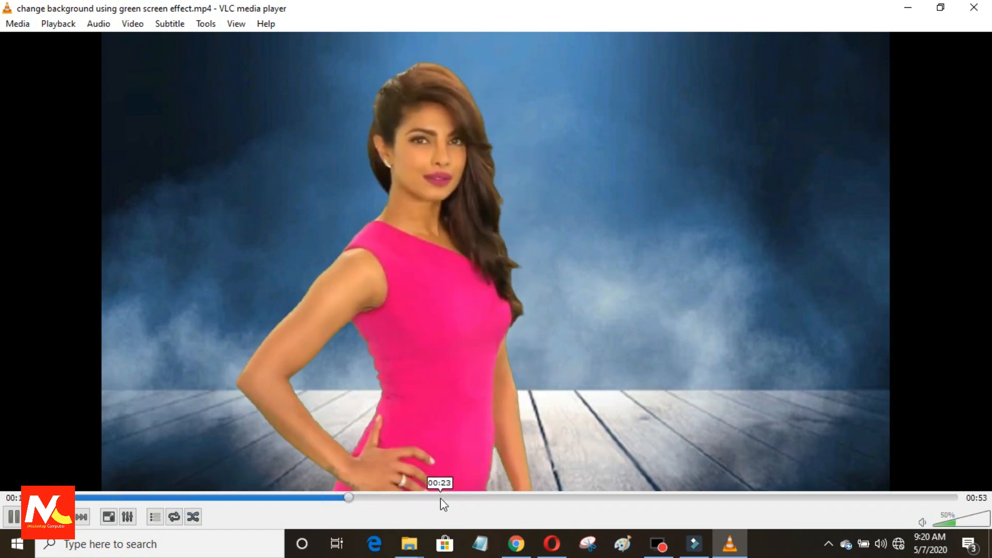
click(442, 497)
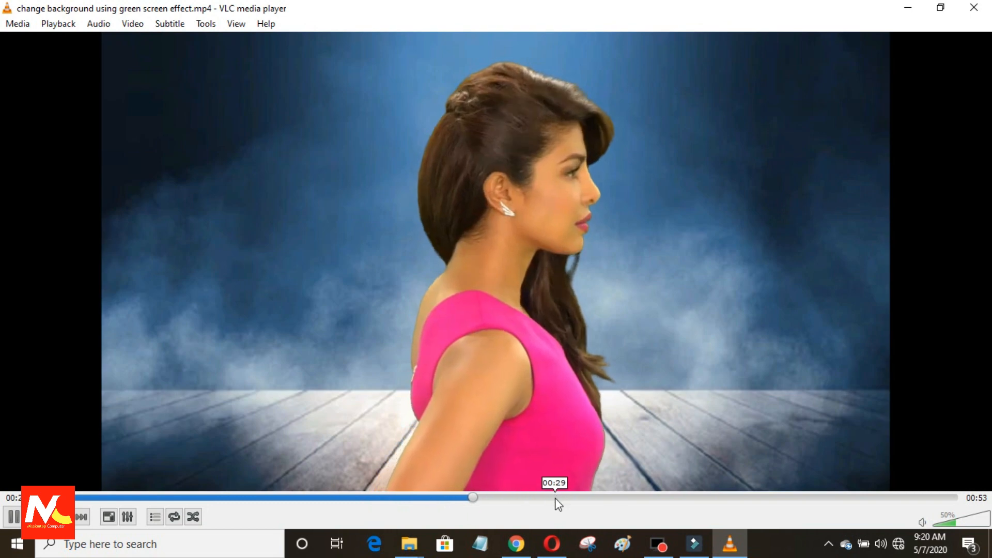
click(556, 498)
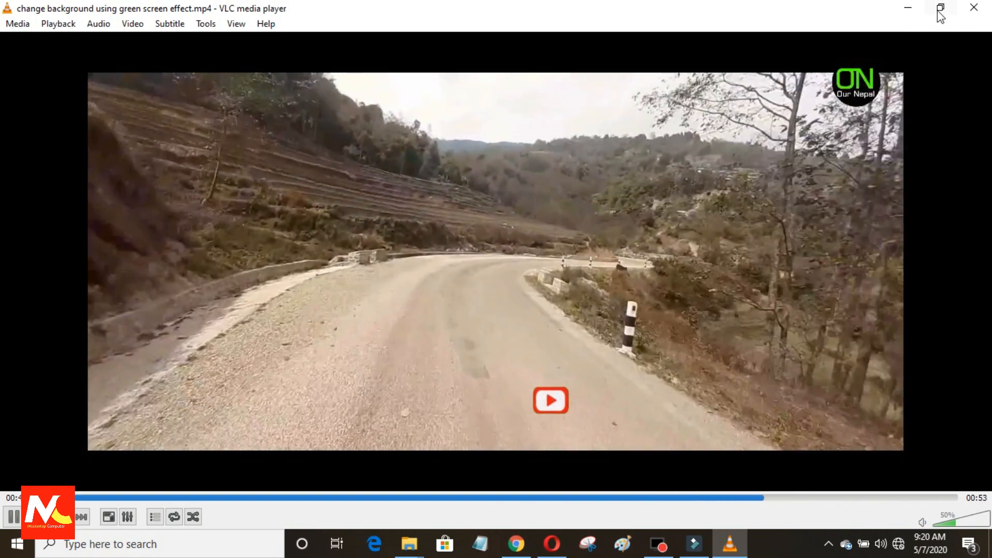
- Resize the VLC window to a smaller size, replay the video from about 00:07 and maximize the player again
click(941, 7)
drag(315, 186, 159, 139)
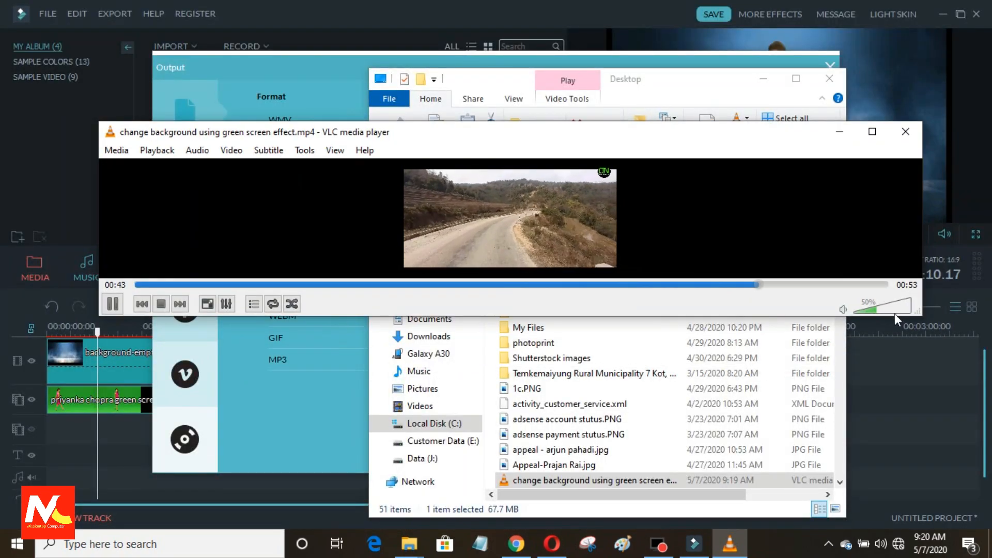
drag(916, 316, 729, 515)
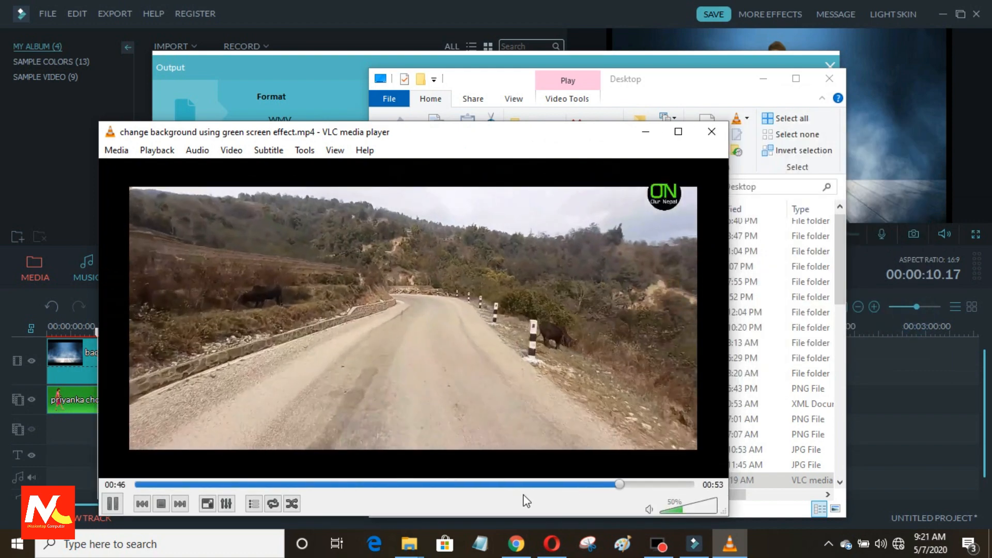
click(486, 485)
click(225, 484)
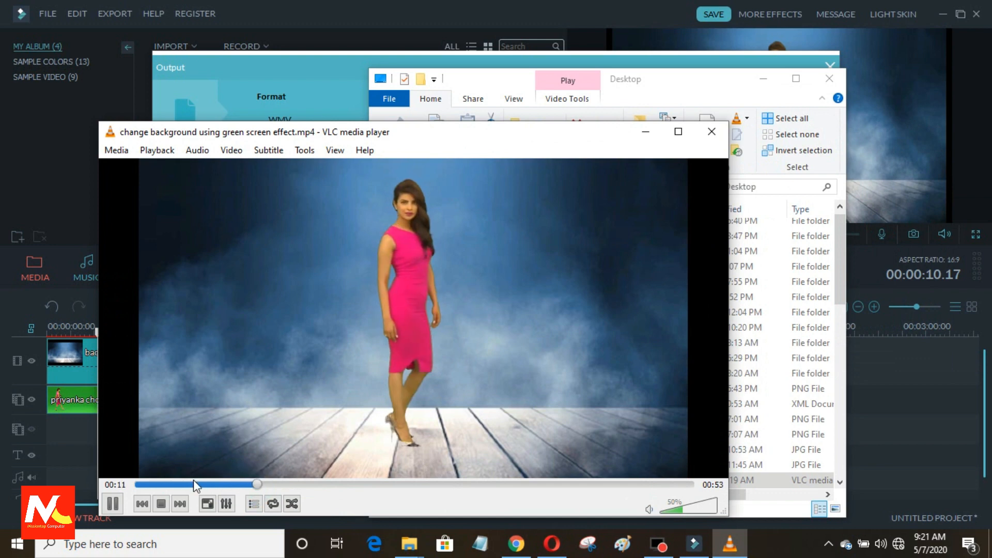
click(207, 484)
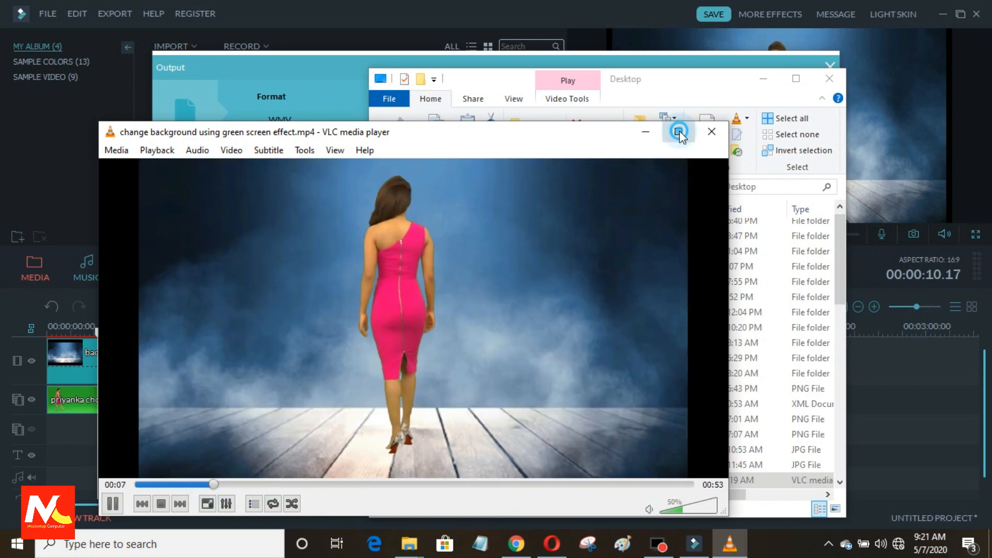
click(678, 132)
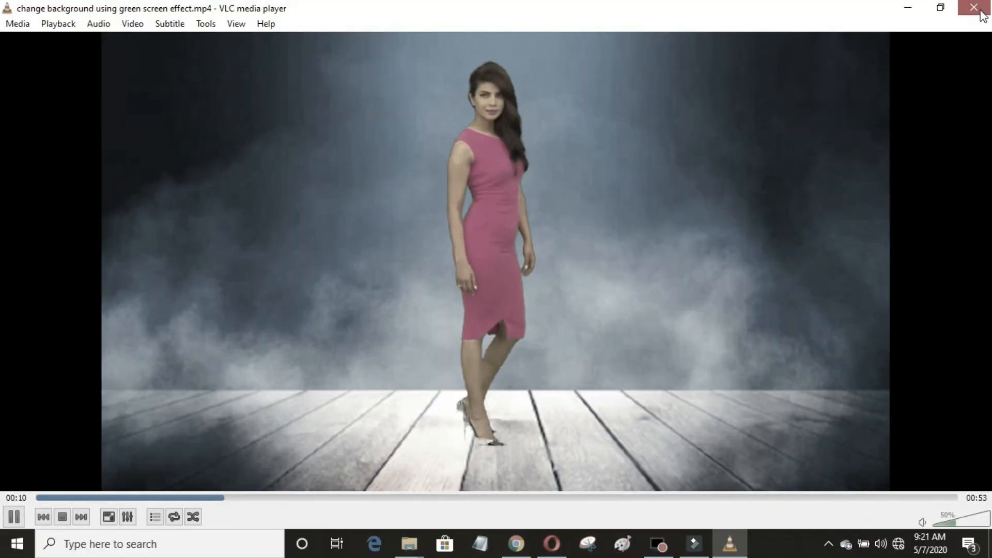
- Close the video player and the Output dialog, minimizing the Desktop folder window to return to the Filmora timeline
click(974, 8)
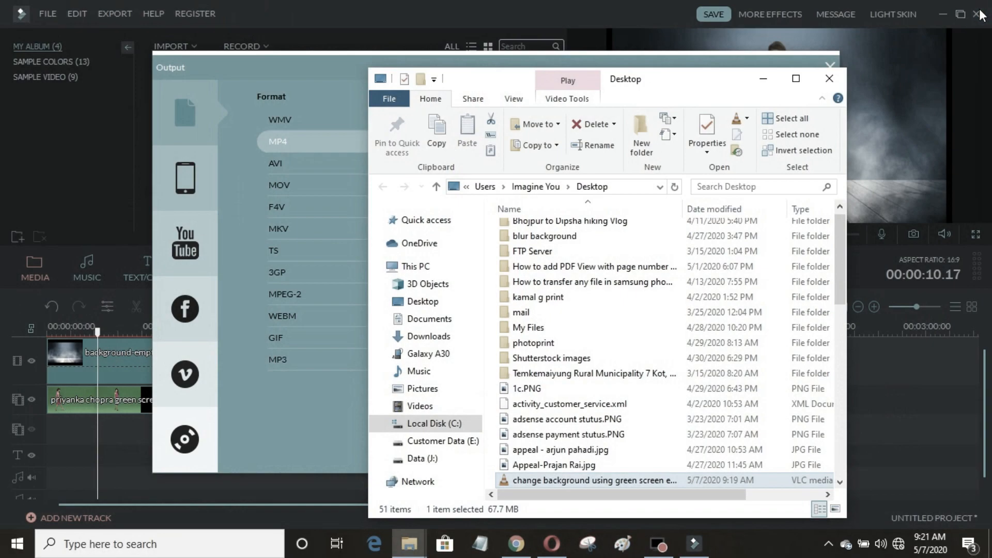
drag(704, 83, 688, 63)
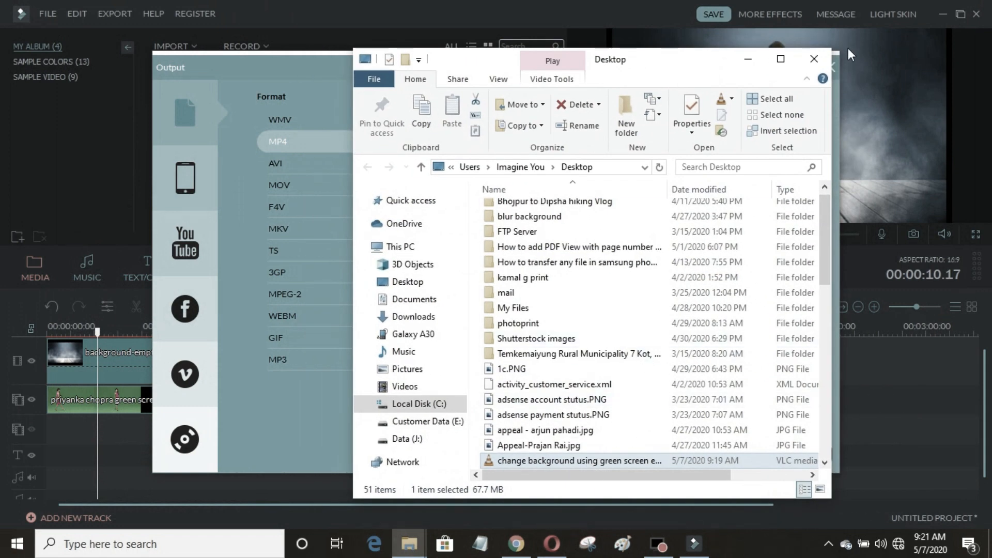
click(748, 59)
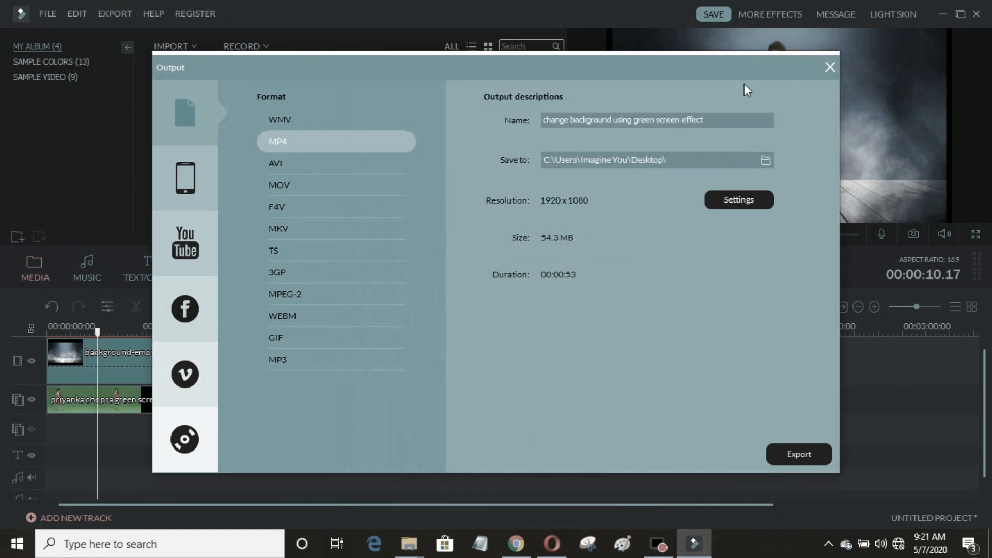
click(830, 67)
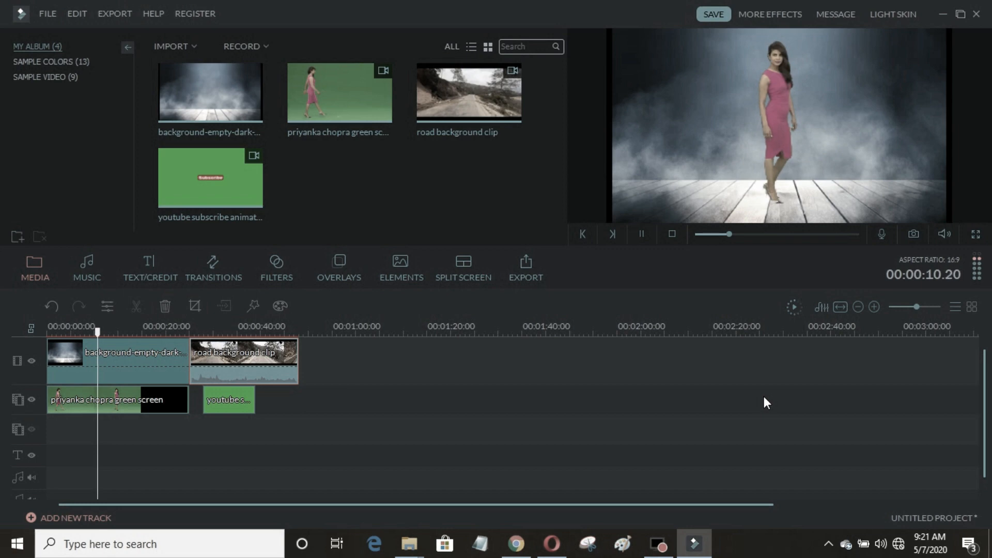
- Play the dark background section from about 00:00:10.17, and jump to the road section with the subscribe overlay
key(space)
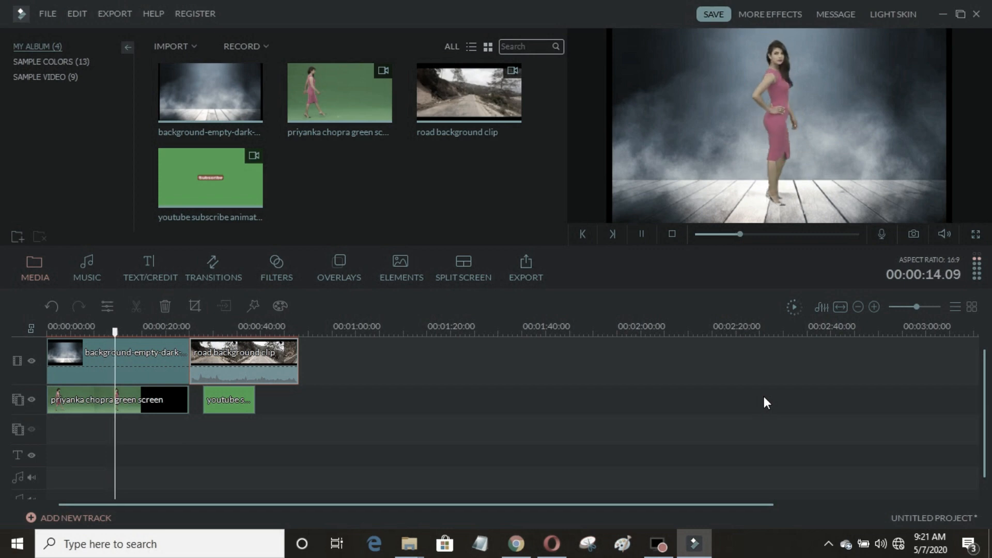
key(space)
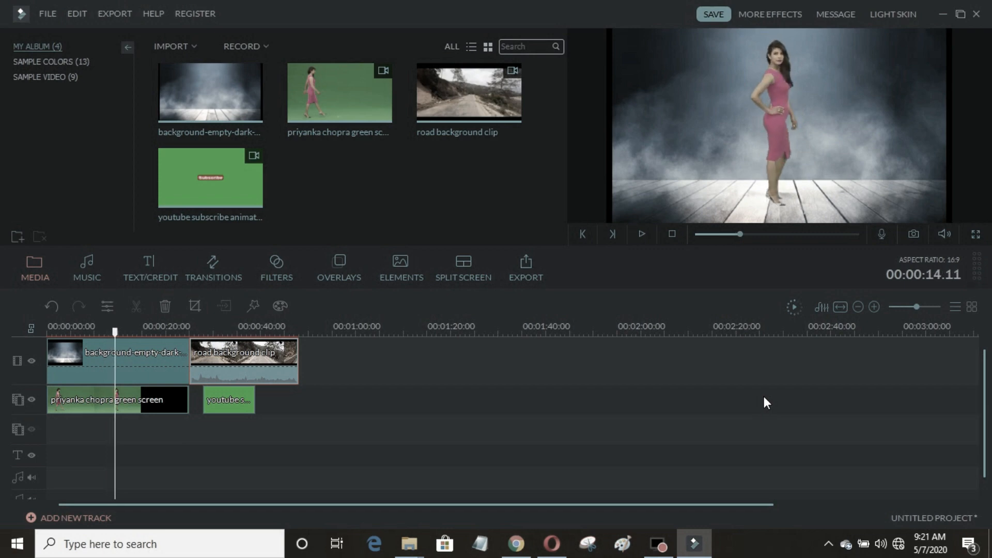
click(229, 331)
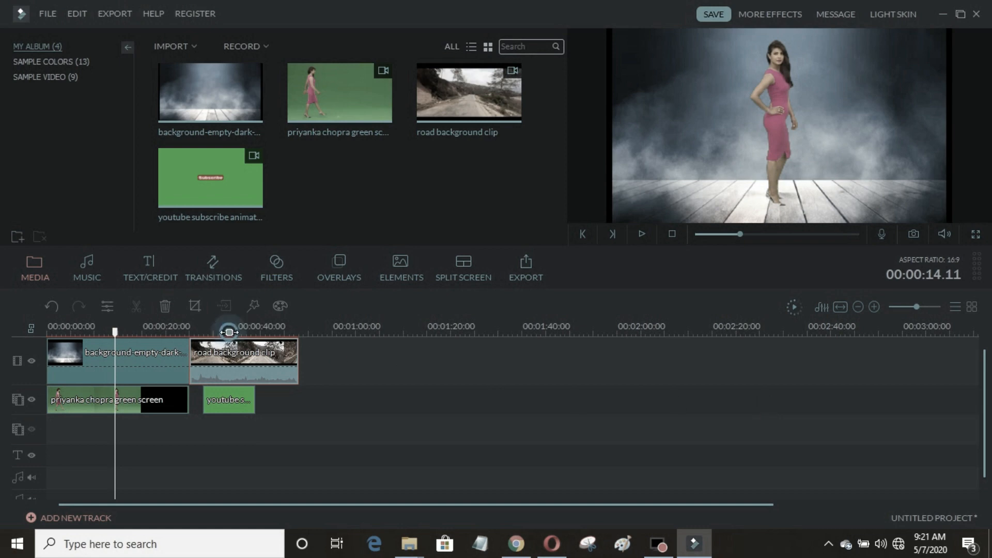